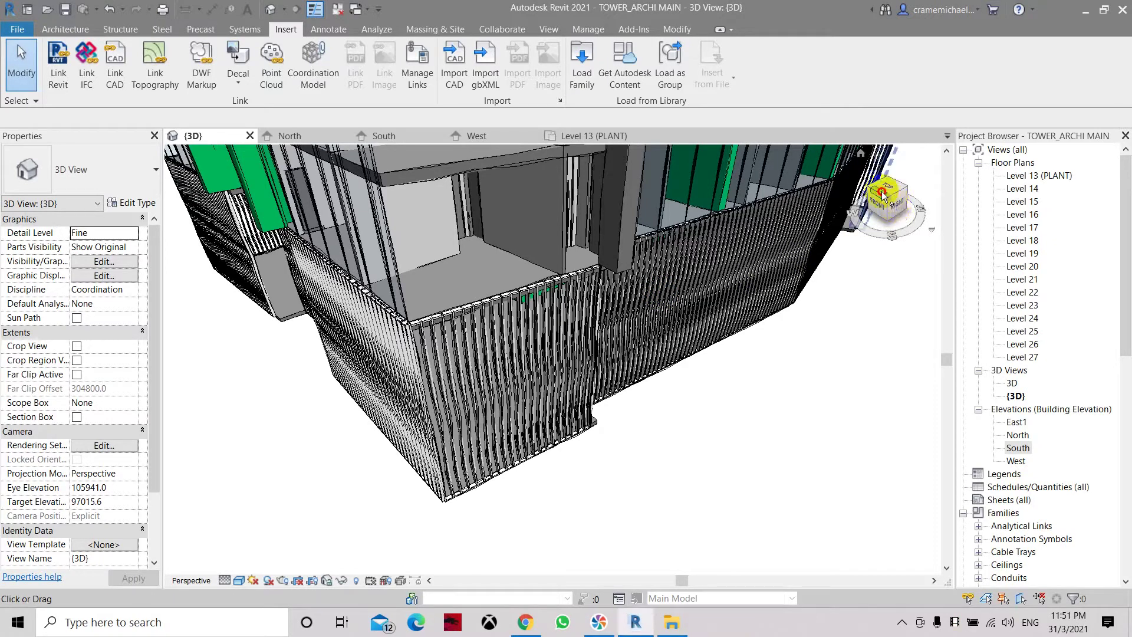
Orbit and zoom the 3D view to bring the existing fence and trellis into view.
click(897, 205)
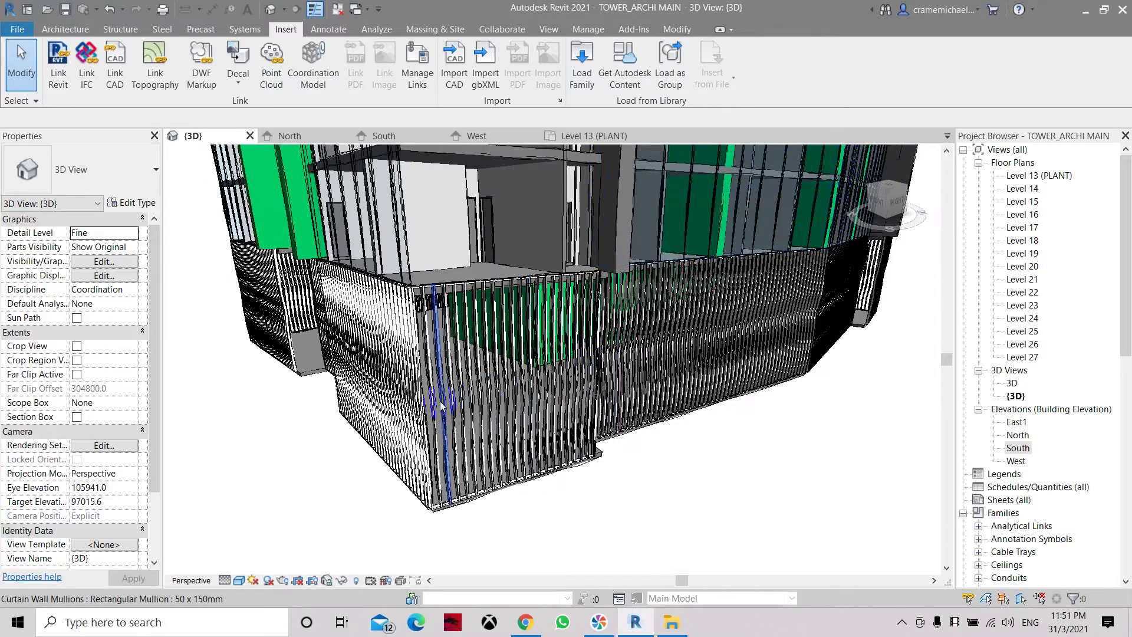
mouse_move(893, 208)
mouse_down()
mouse_move(172, 207)
mouse_move(208, 191)
mouse_up()
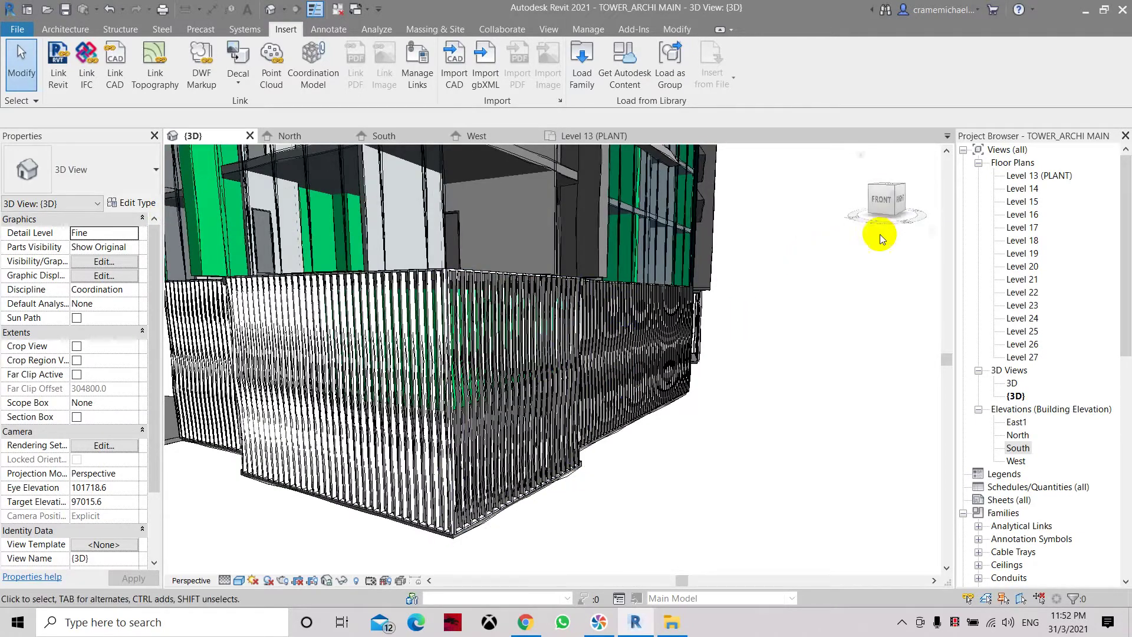
mouse_move(884, 216)
mouse_down()
mouse_move(862, 240)
mouse_move(875, 182)
mouse_up()
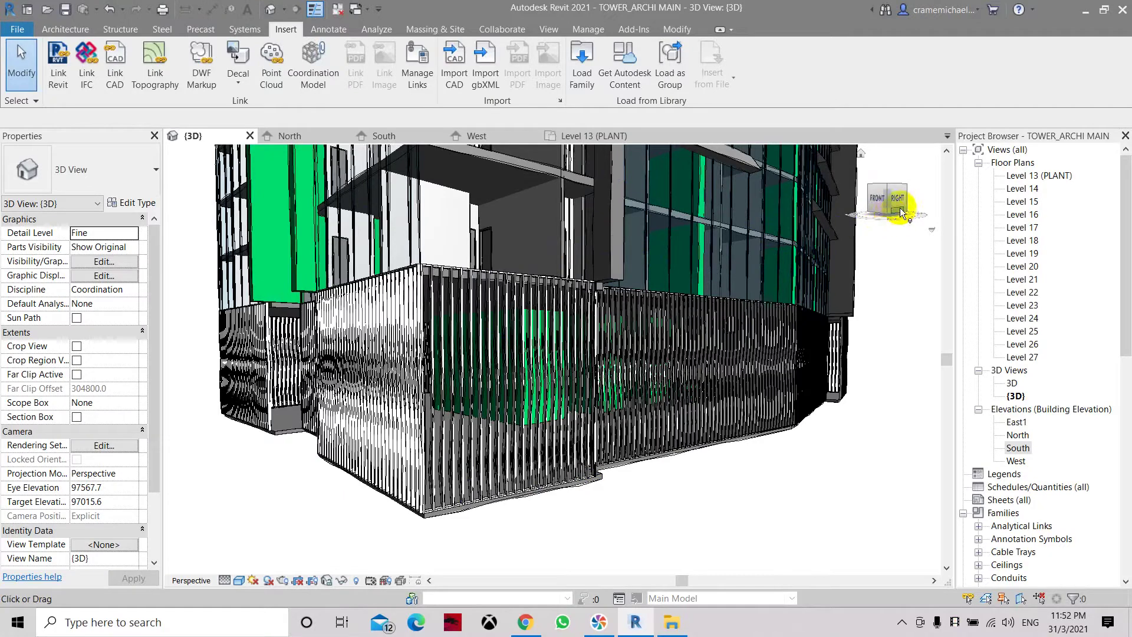
mouse_move(901, 213)
mouse_down()
mouse_move(855, 218)
mouse_move(881, 230)
mouse_move(871, 409)
mouse_up()
scroll(771, 424, down, 3)
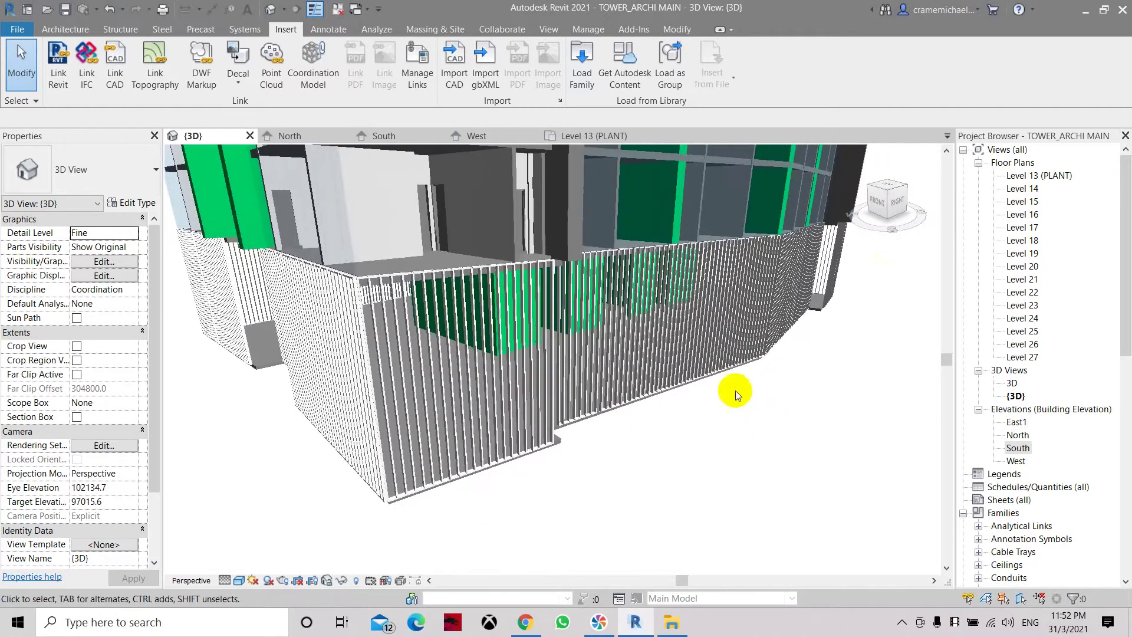
scroll(589, 424, down, 2)
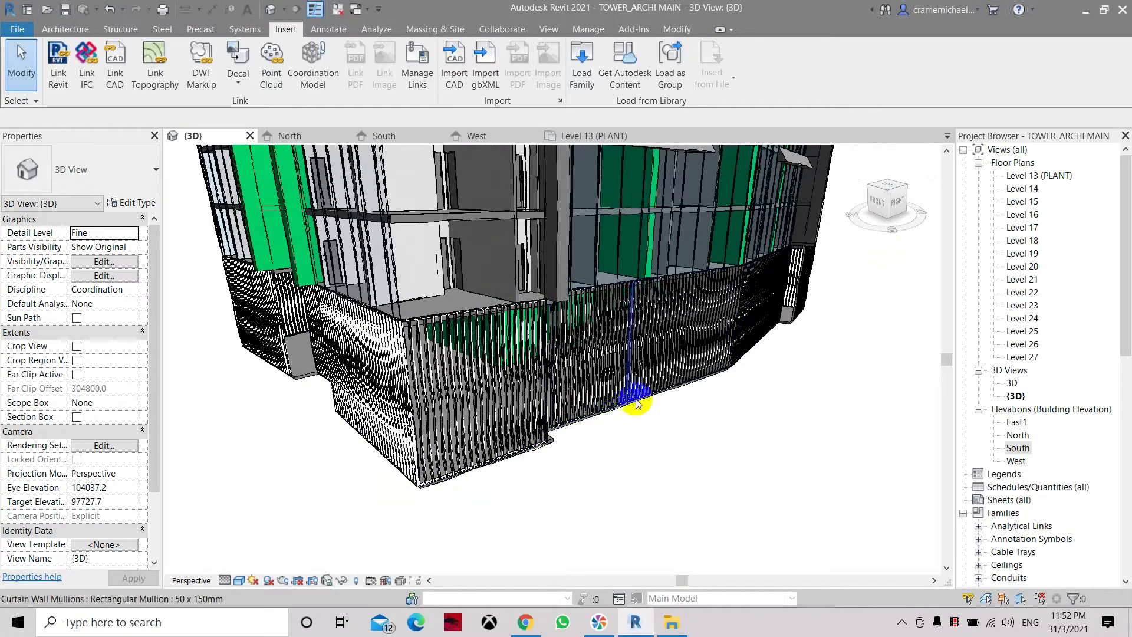
drag(890, 224, 858, 219)
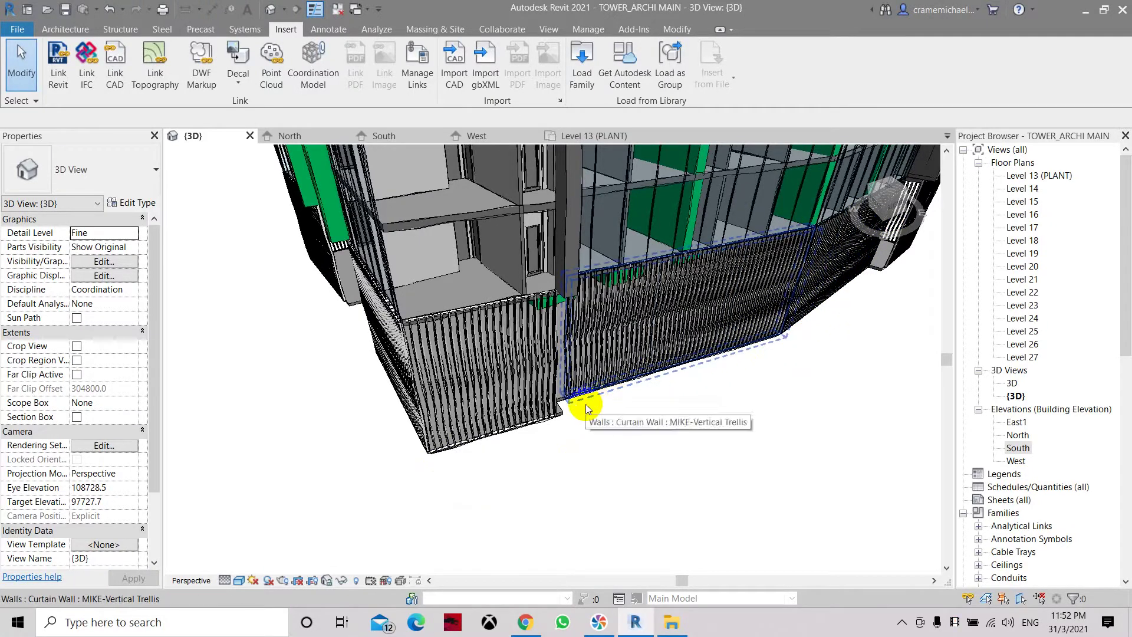
drag(896, 206, 893, 195)
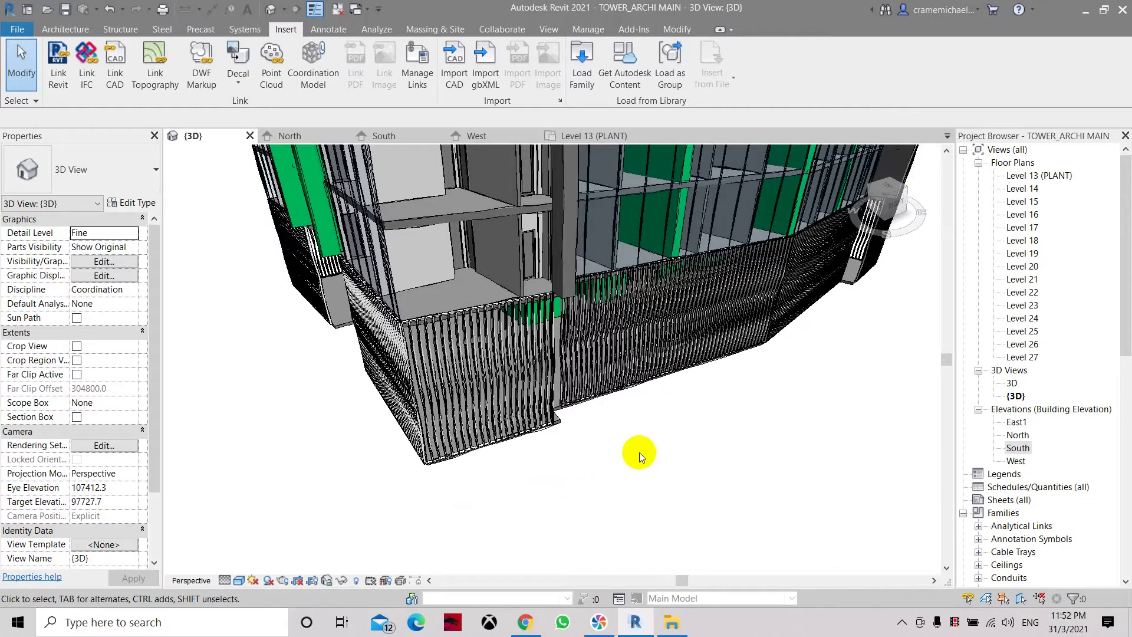
drag(888, 202, 874, 202)
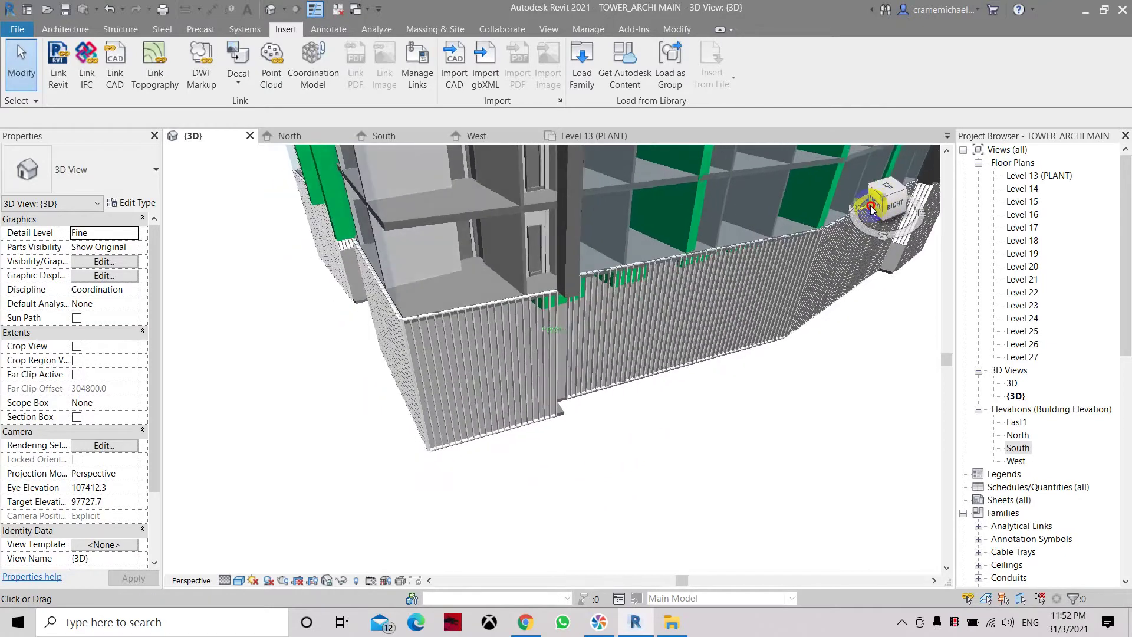
scroll(511, 494, up, 2)
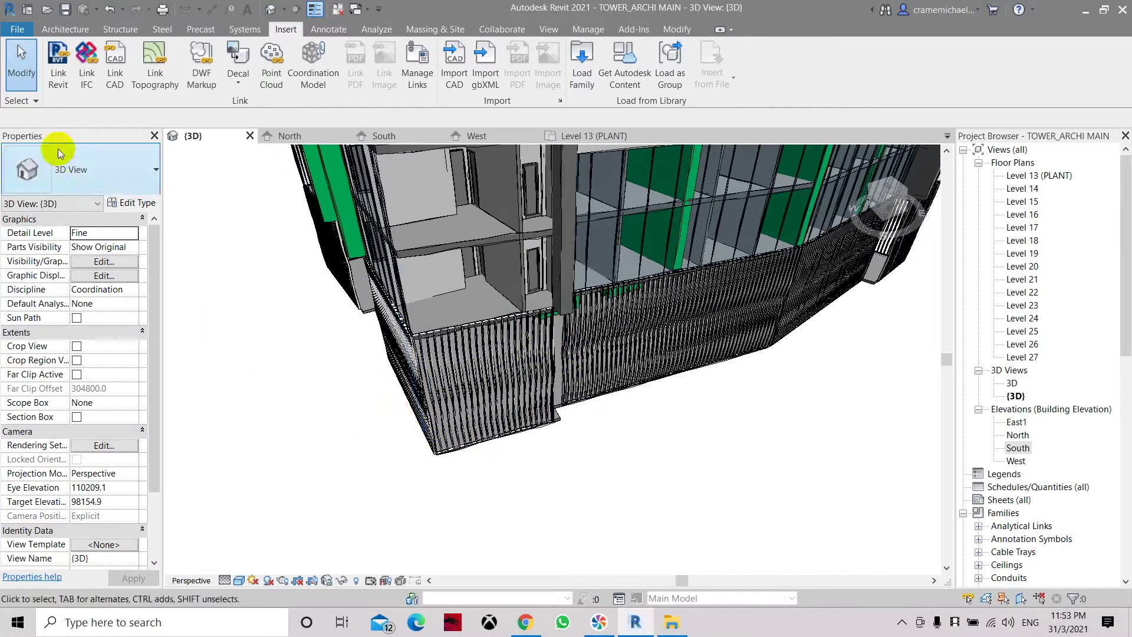
Start the Architecture Wall tool with the Curtain Wall: Glass type.
click(65, 30)
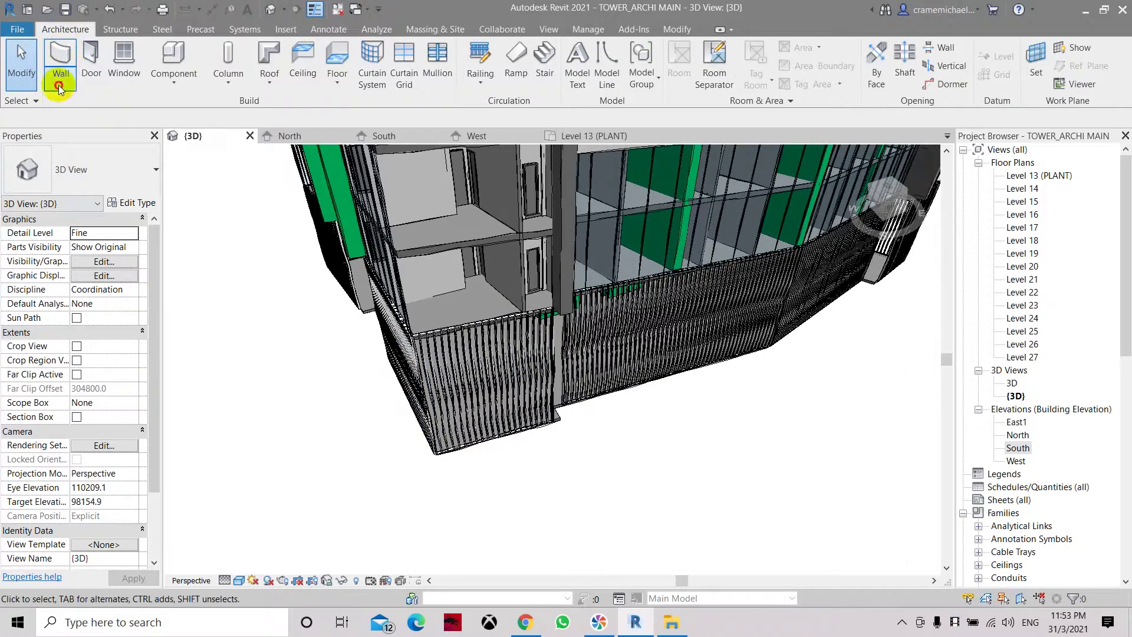
click(59, 83)
click(69, 109)
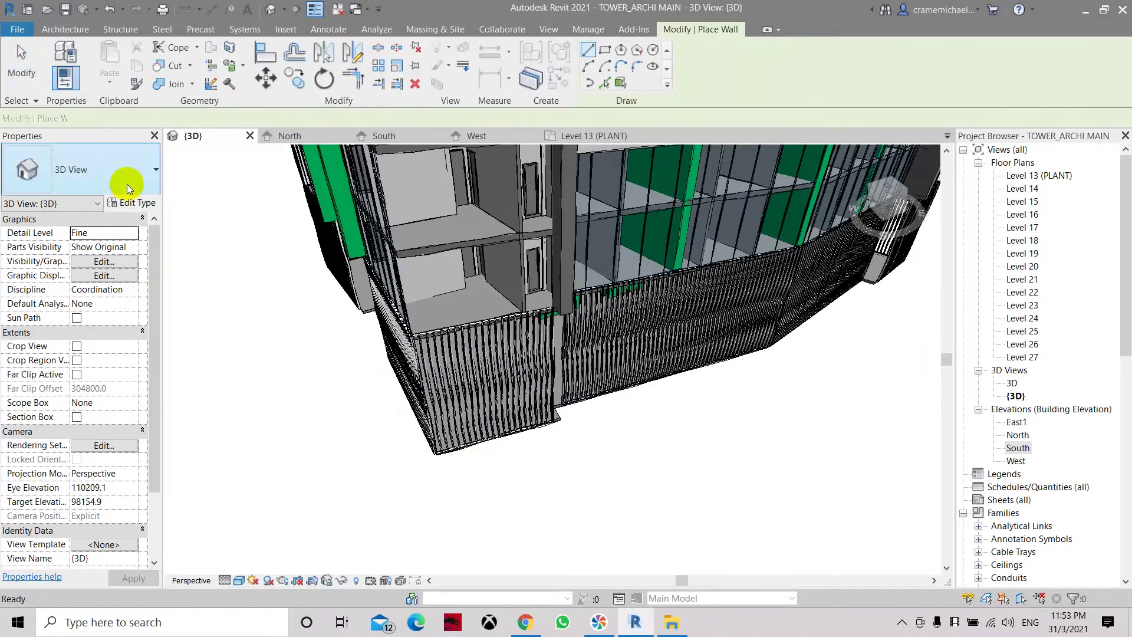
click(124, 169)
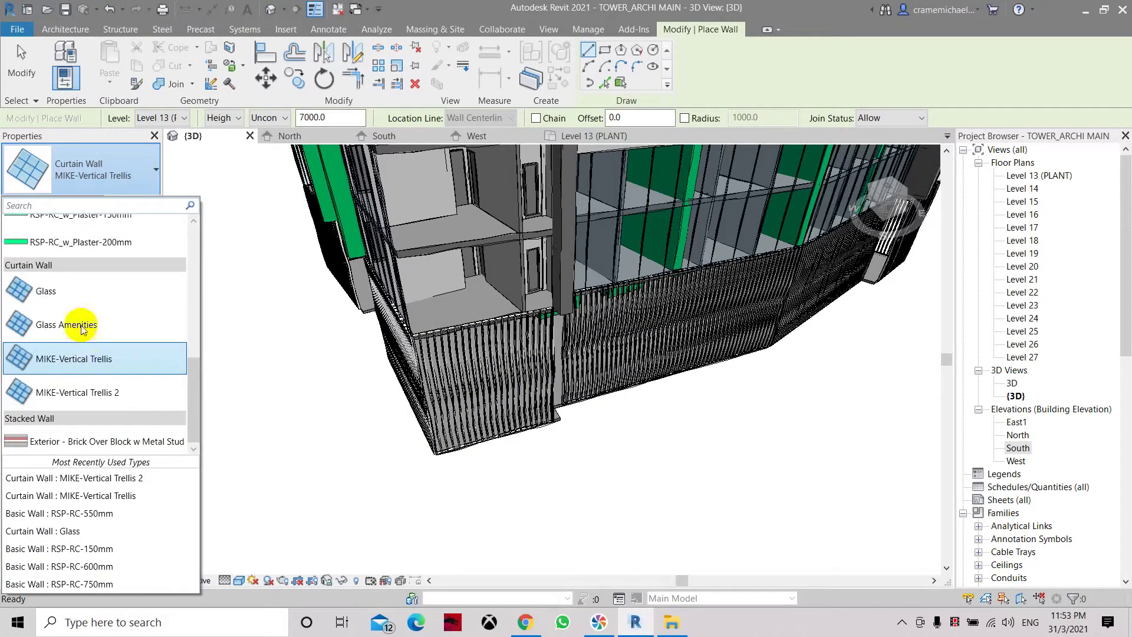
click(47, 291)
Draw a 4500 mm Glass curtain wall beside the existing trellis.
click(496, 463)
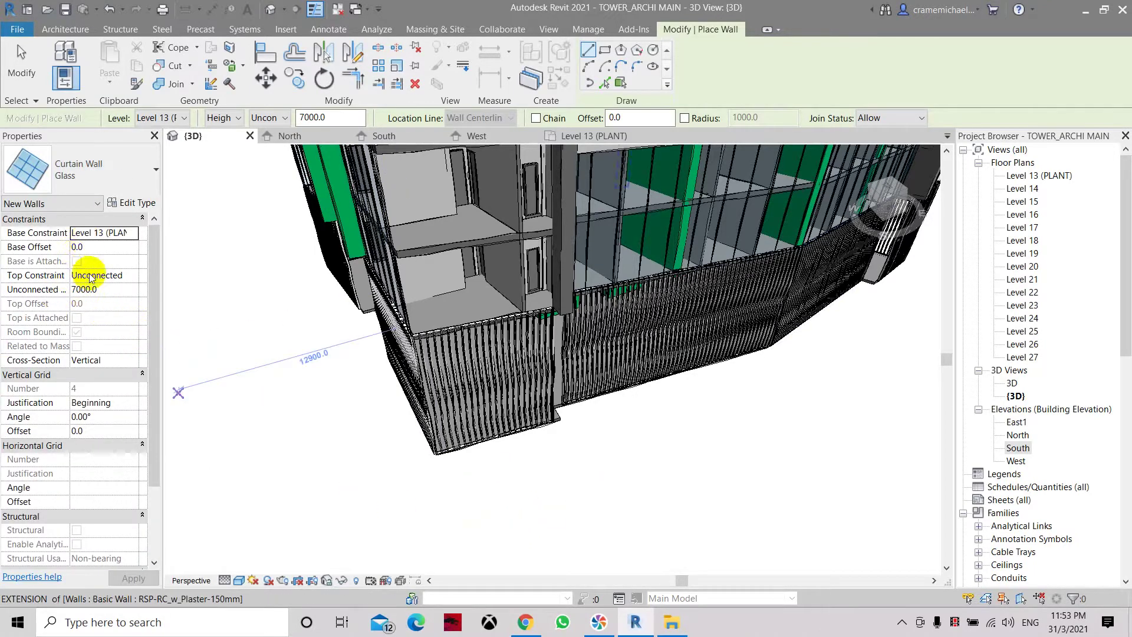
key(Escape)
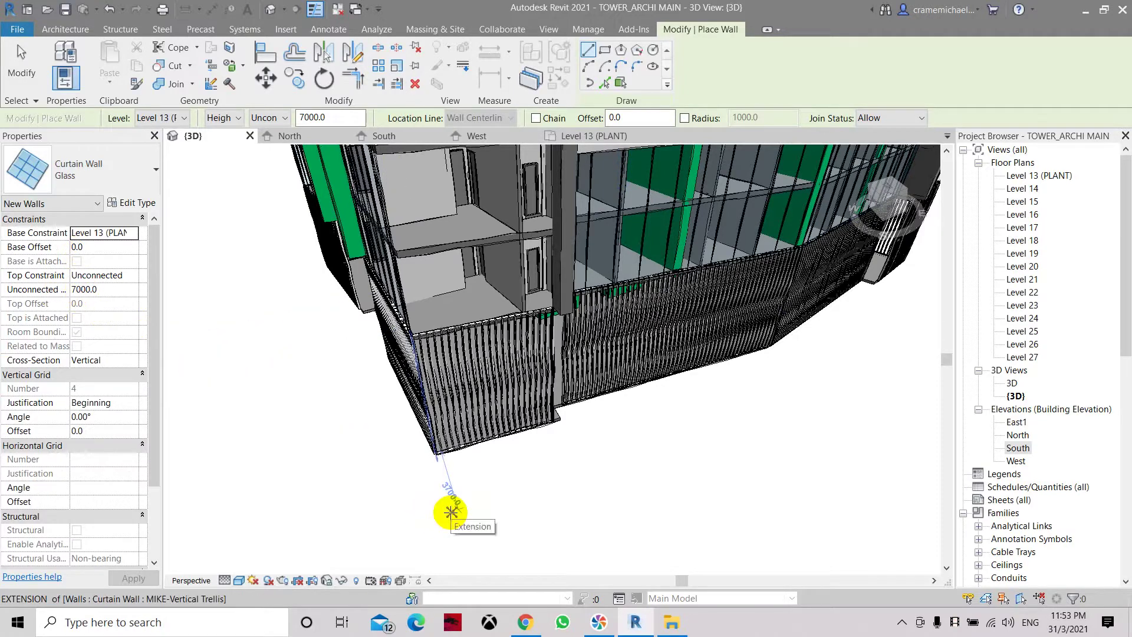
click(451, 510)
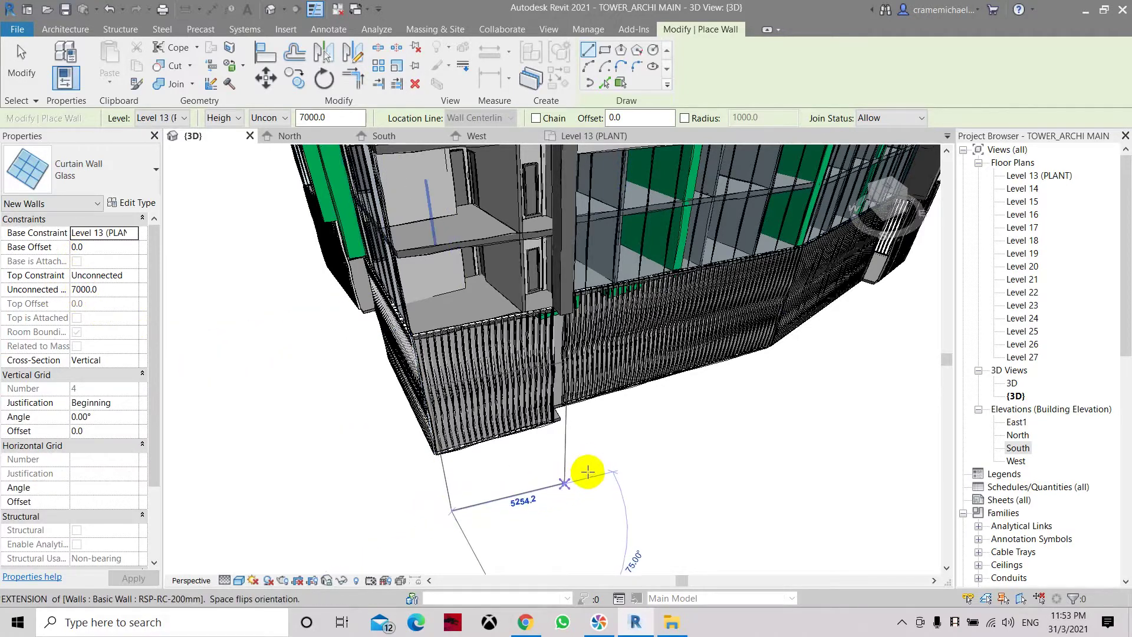
key(Escape)
key(Escape)
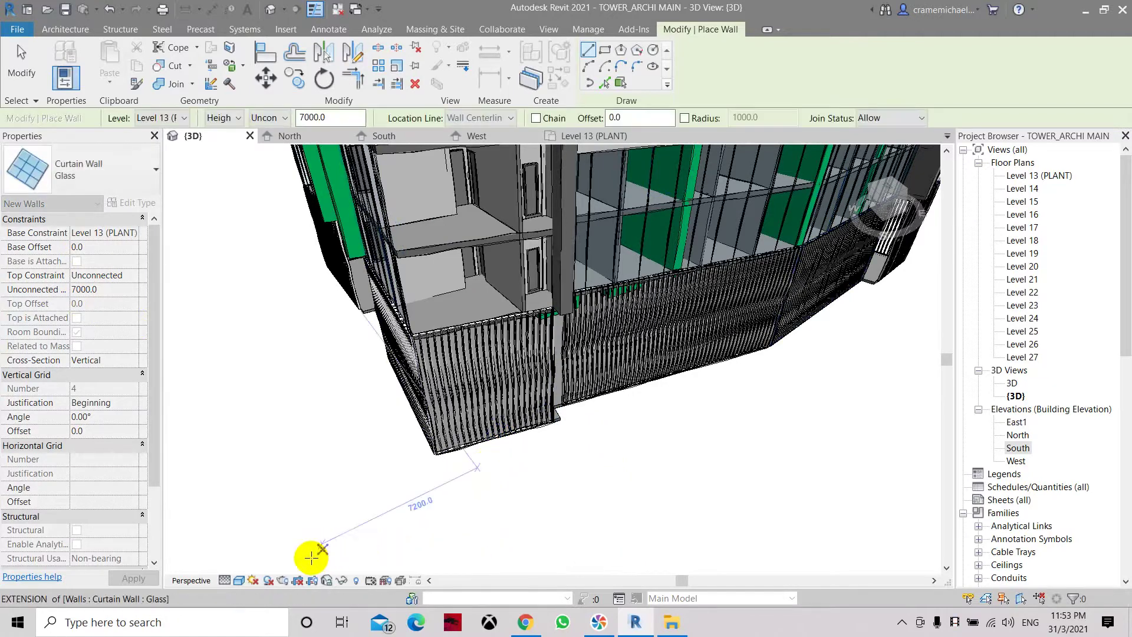
click(285, 560)
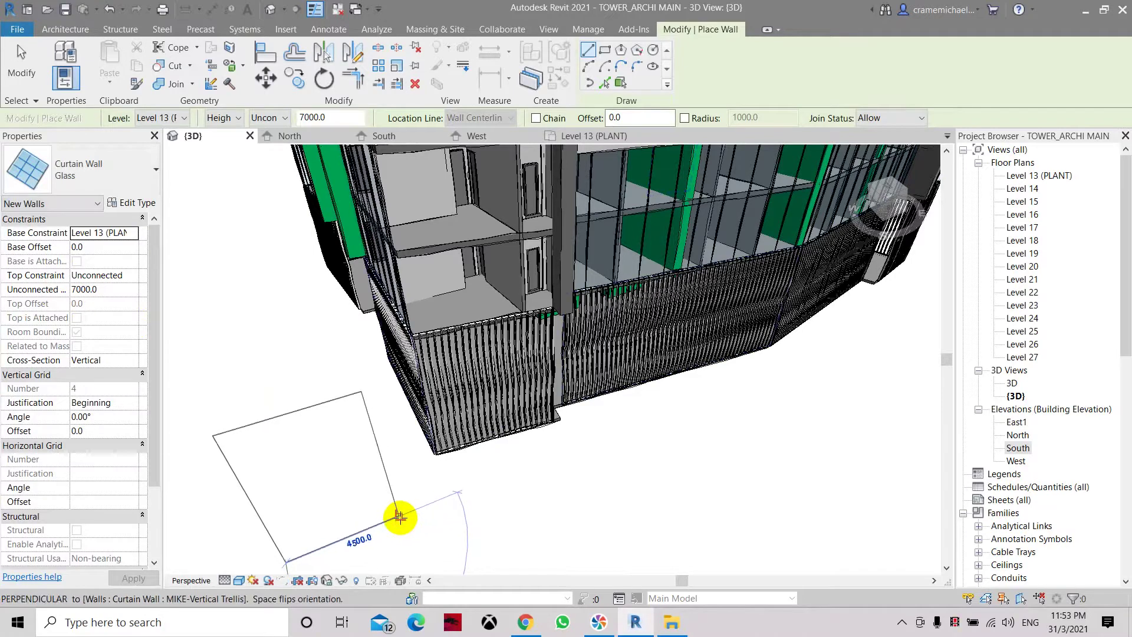
click(400, 517)
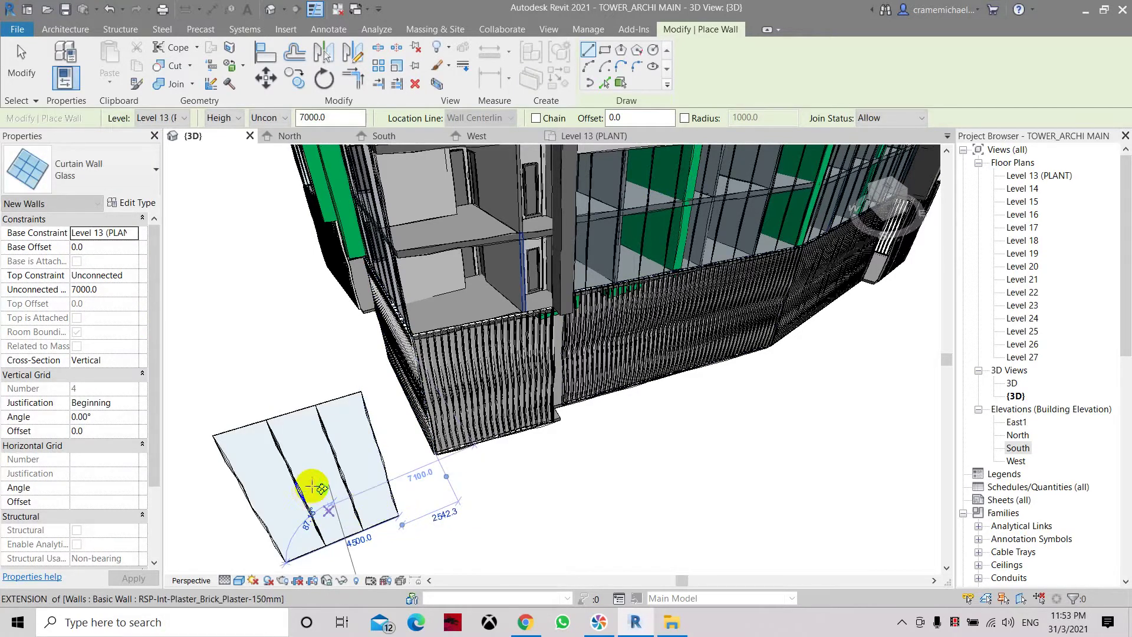
shift+middle_drag(312, 487, 392, 448)
shift+middle_drag(442, 387, 538, 362)
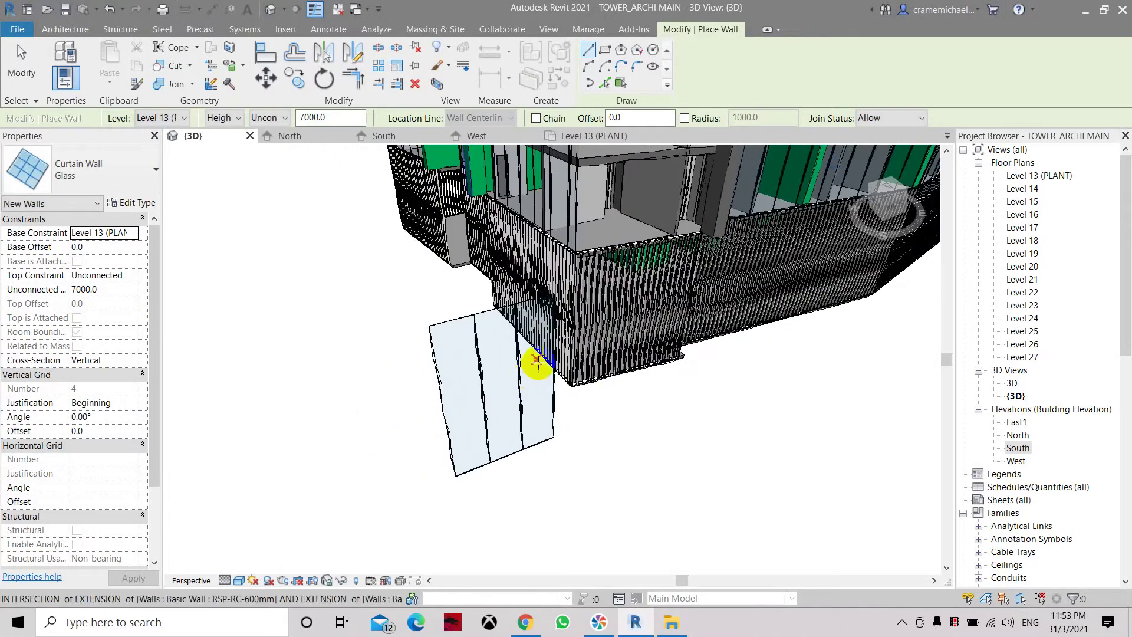
key(Escape)
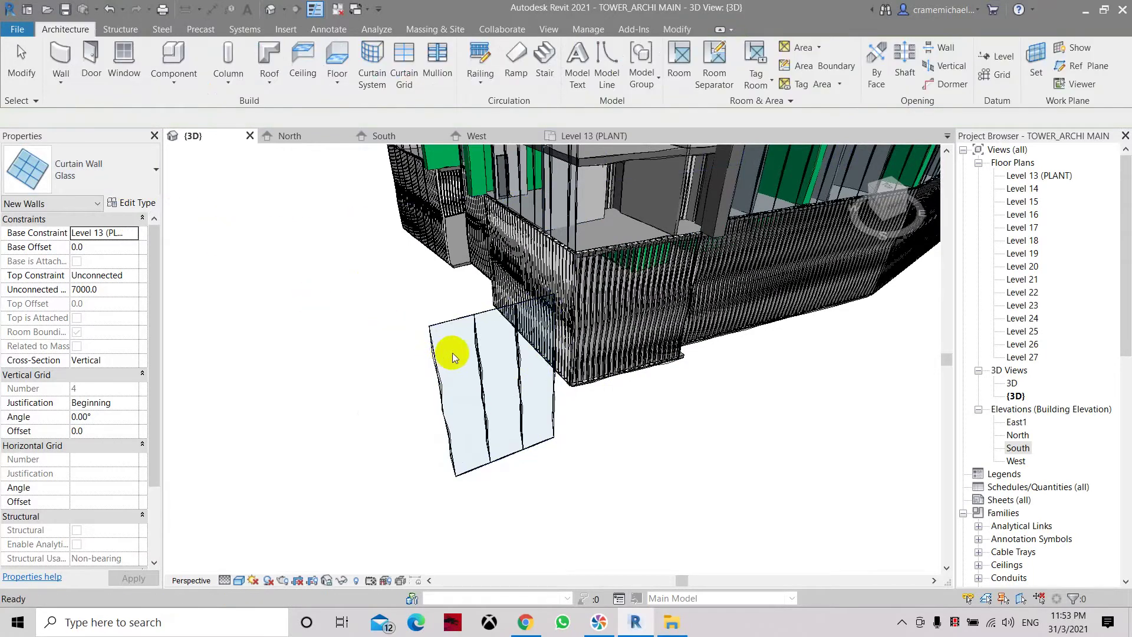
Select the new Glass curtain wall and open its Type Properties via Edit Type.
click(521, 348)
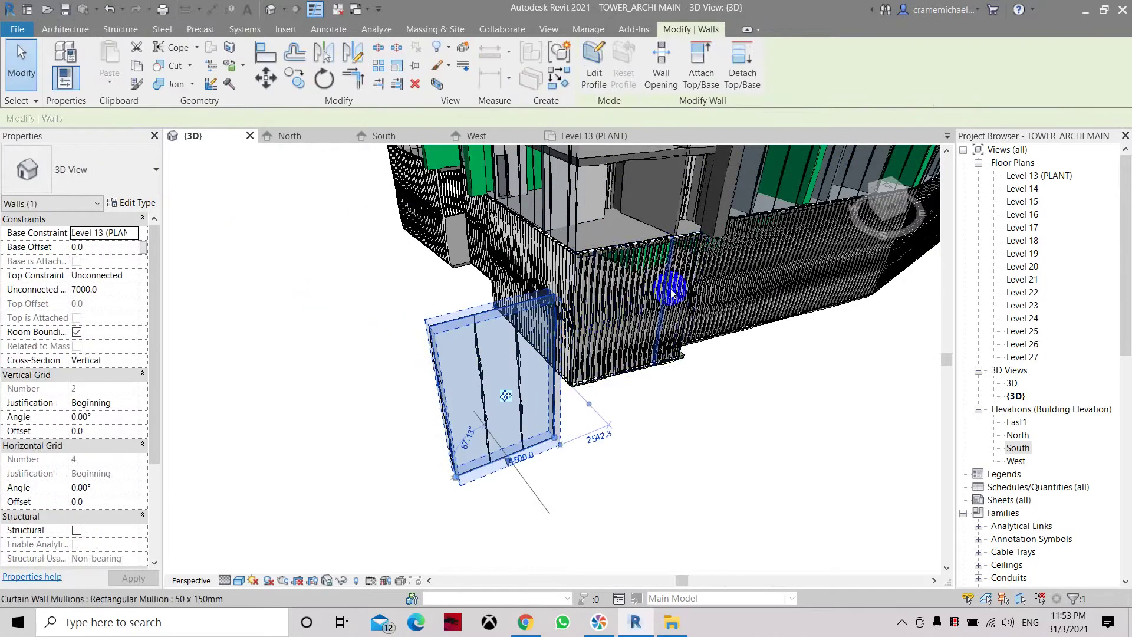
scroll(662, 262, up, 2)
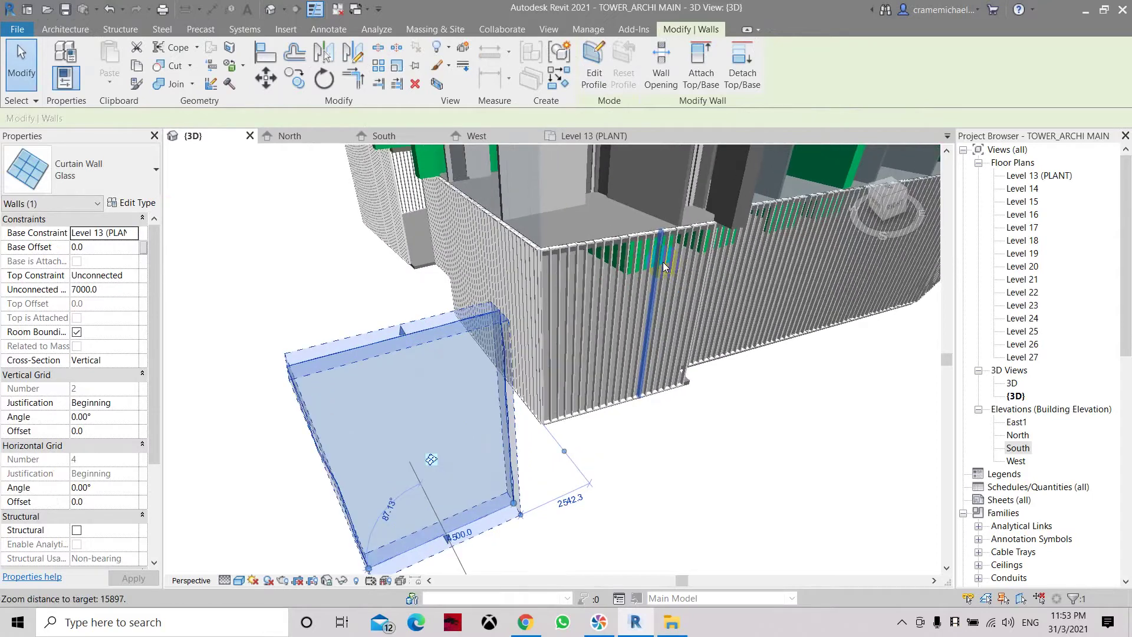
click(705, 271)
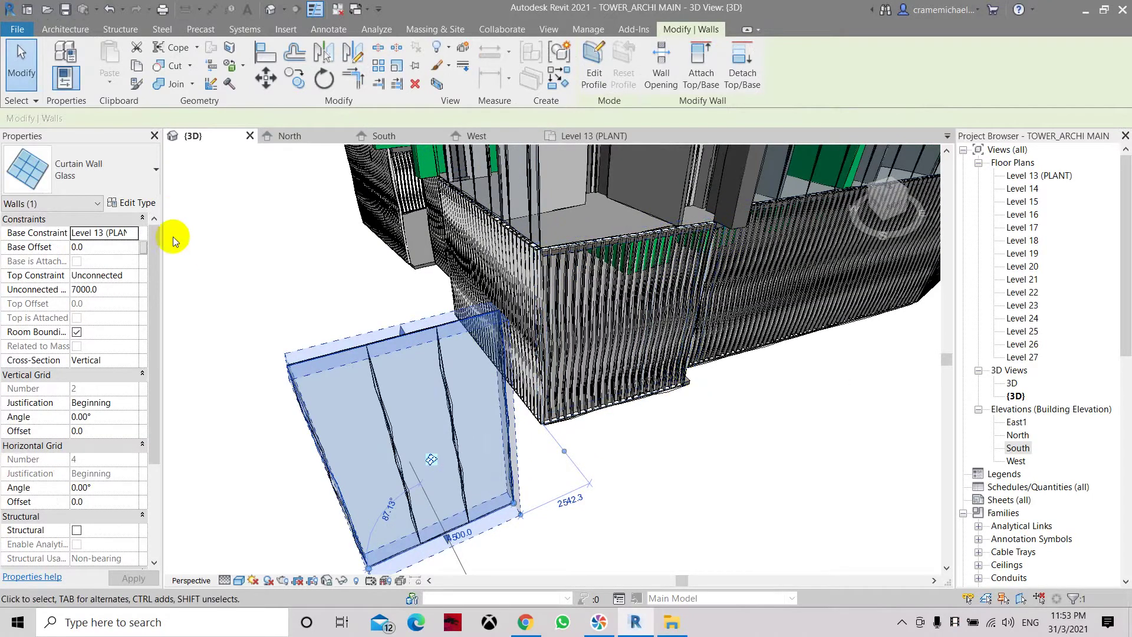
click(133, 203)
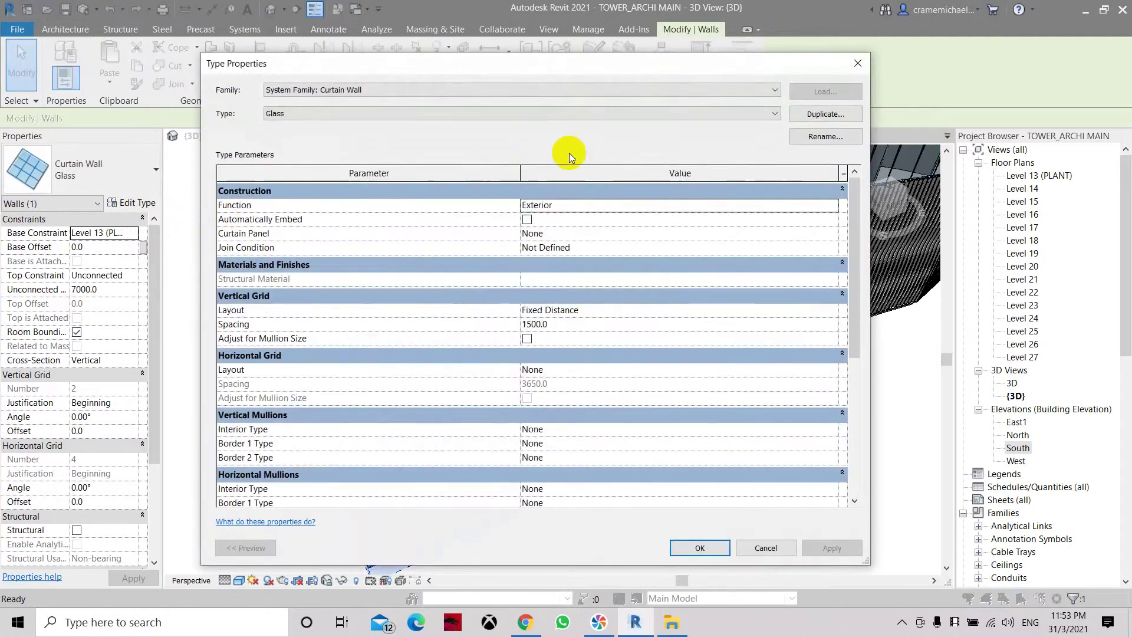
Duplicate the Glass curtain wall type under the name 'Vertical Trellis'.
click(833, 115)
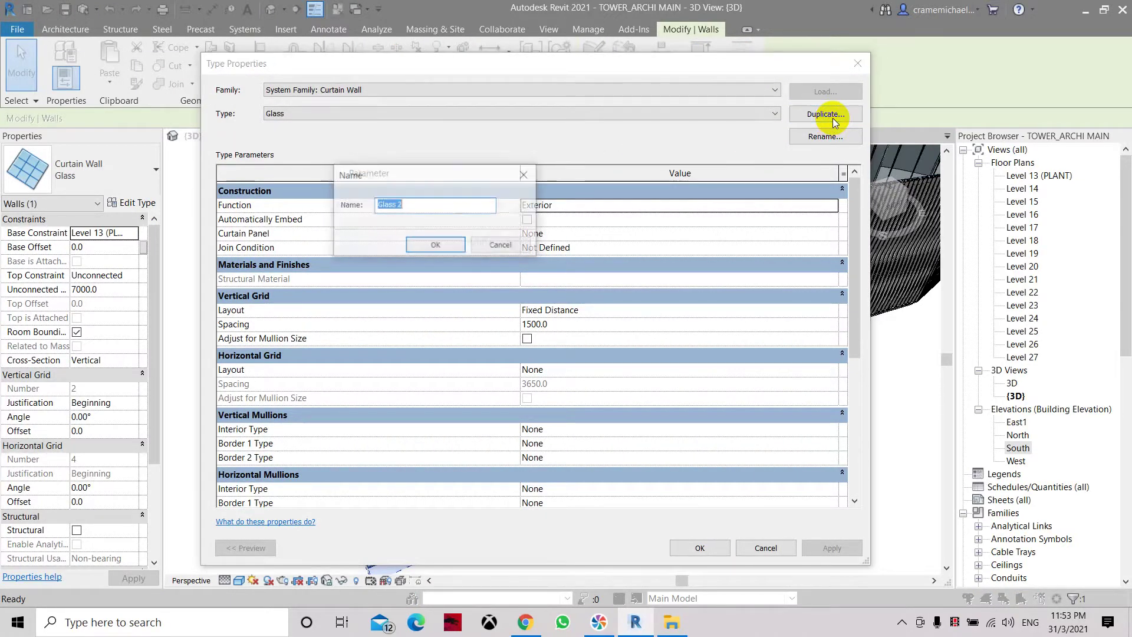
click(357, 204)
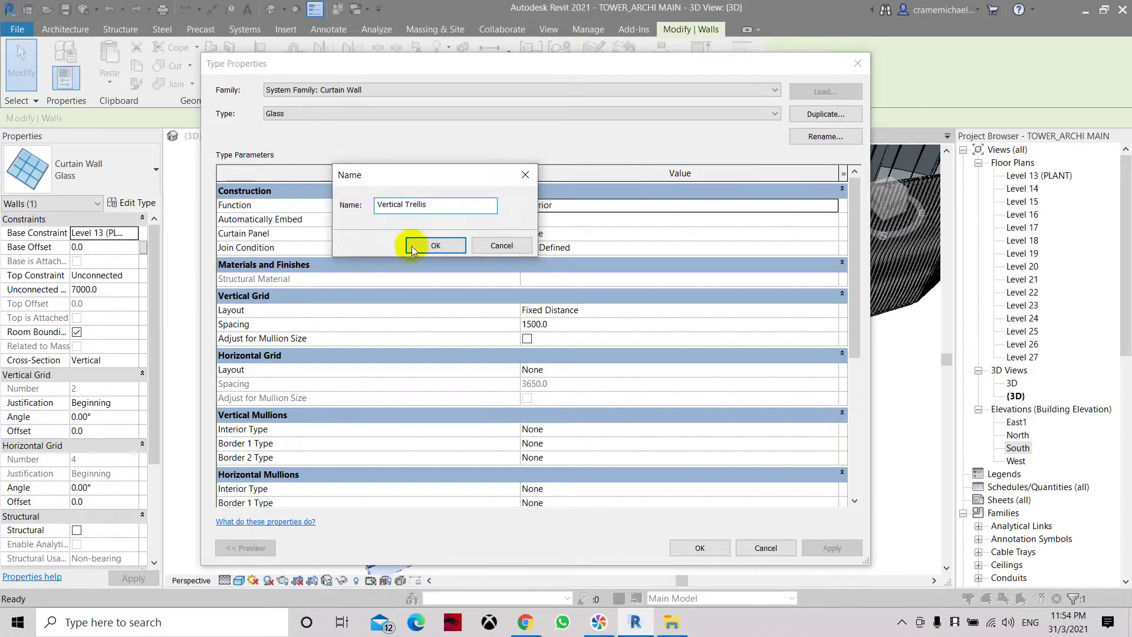
click(436, 246)
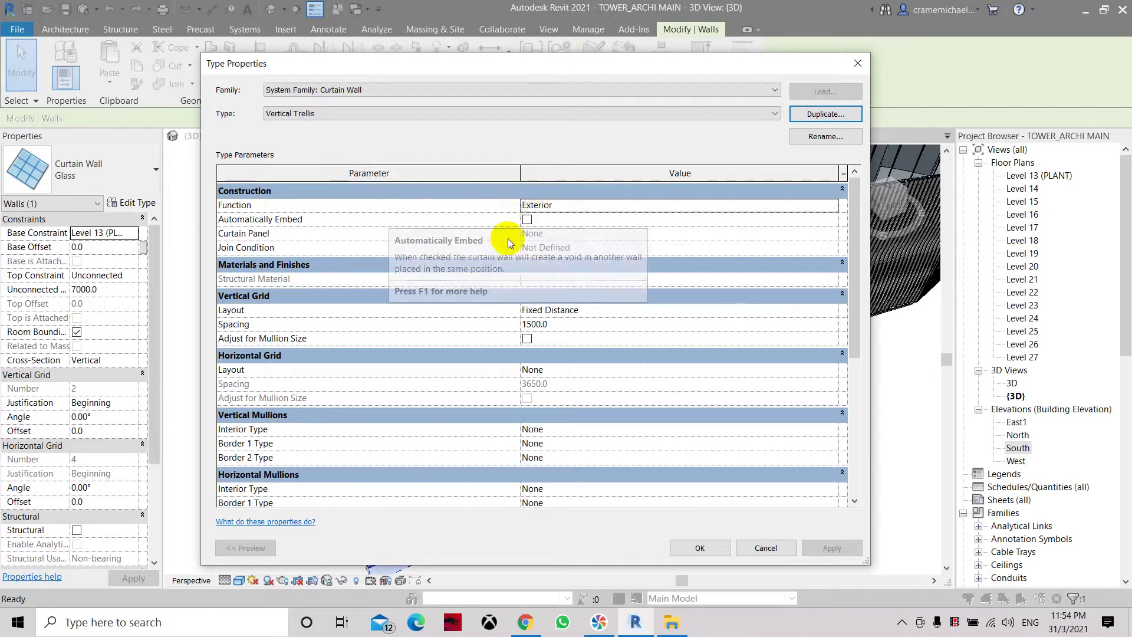
Keep Curtain Panel at None, set vertical spacing 300, and use 50 x 150mm interior vertical mullions.
click(560, 235)
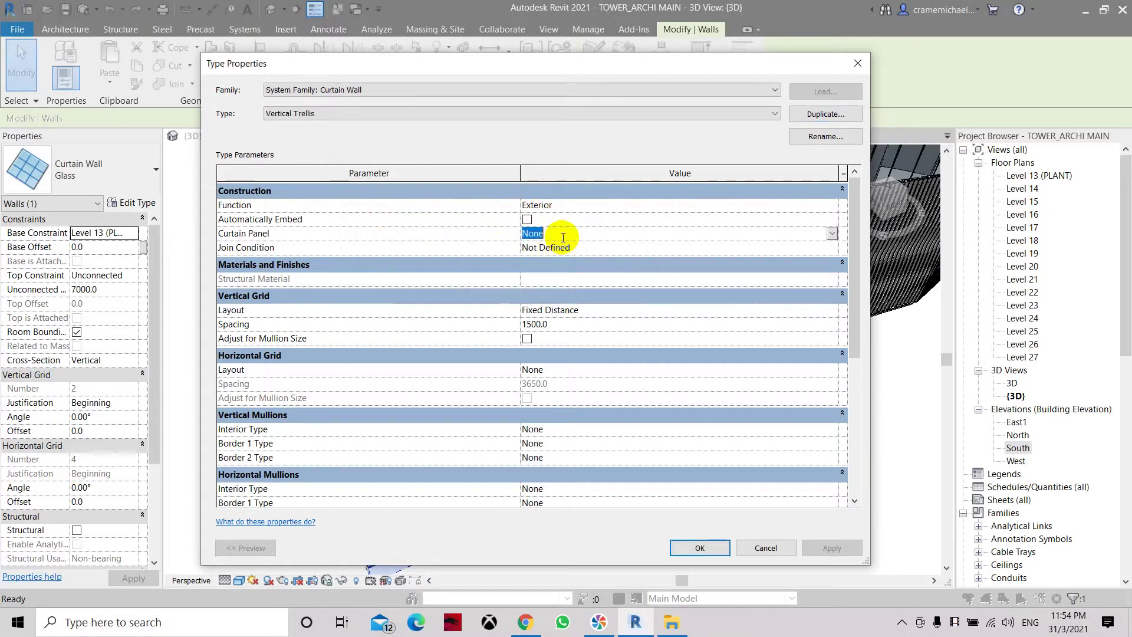
click(832, 236)
click(831, 236)
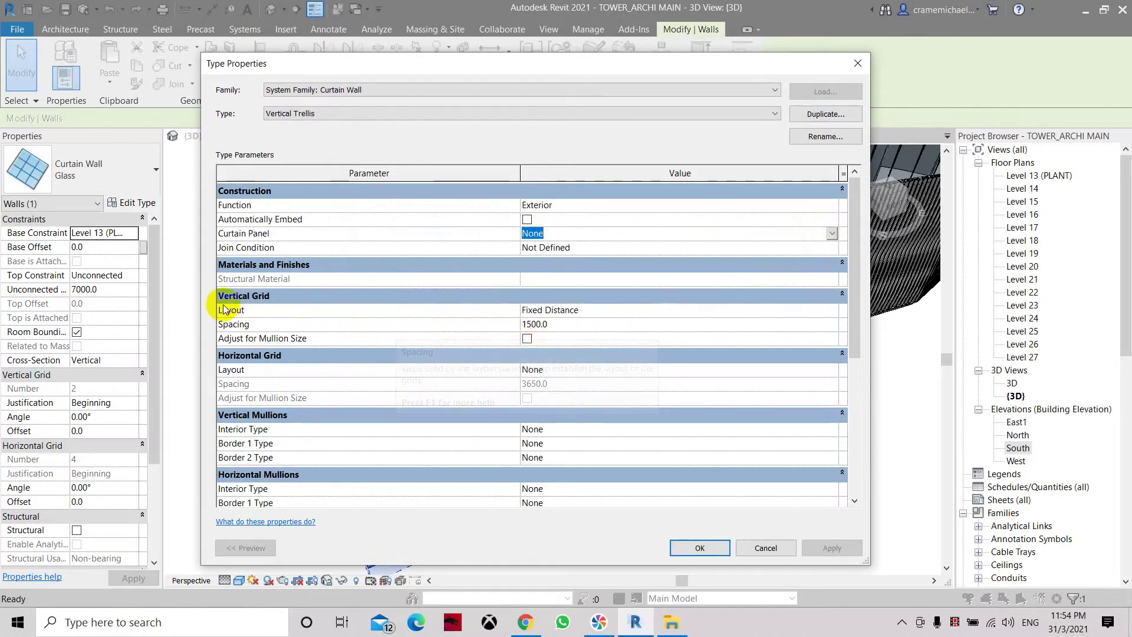
click(556, 325)
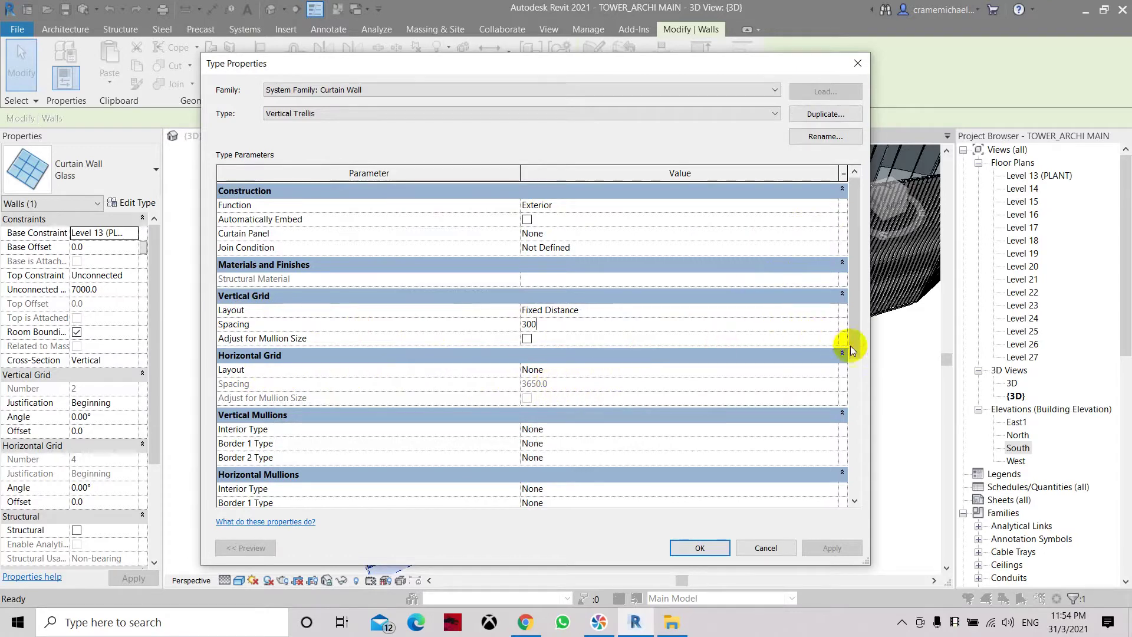
scroll(845, 369, down, 1)
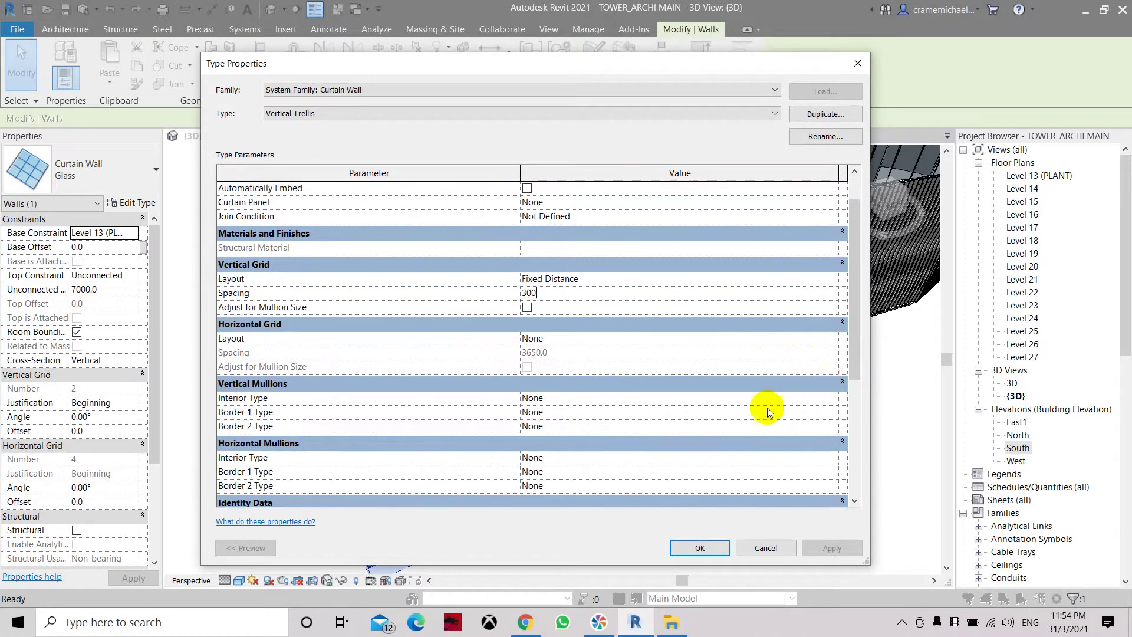
click(831, 399)
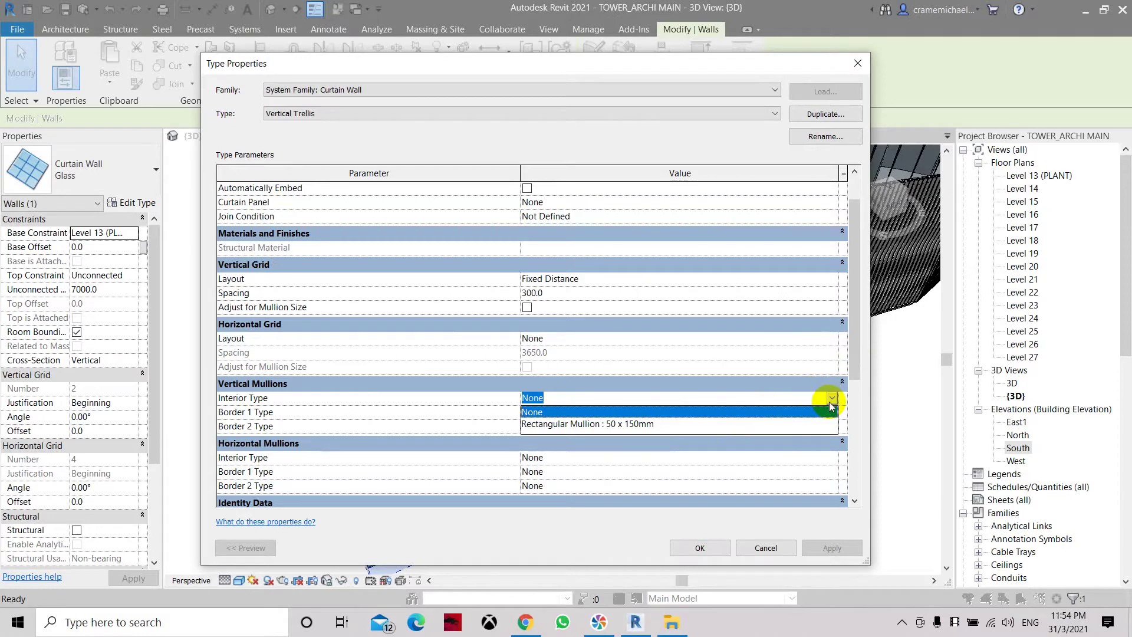
click(713, 430)
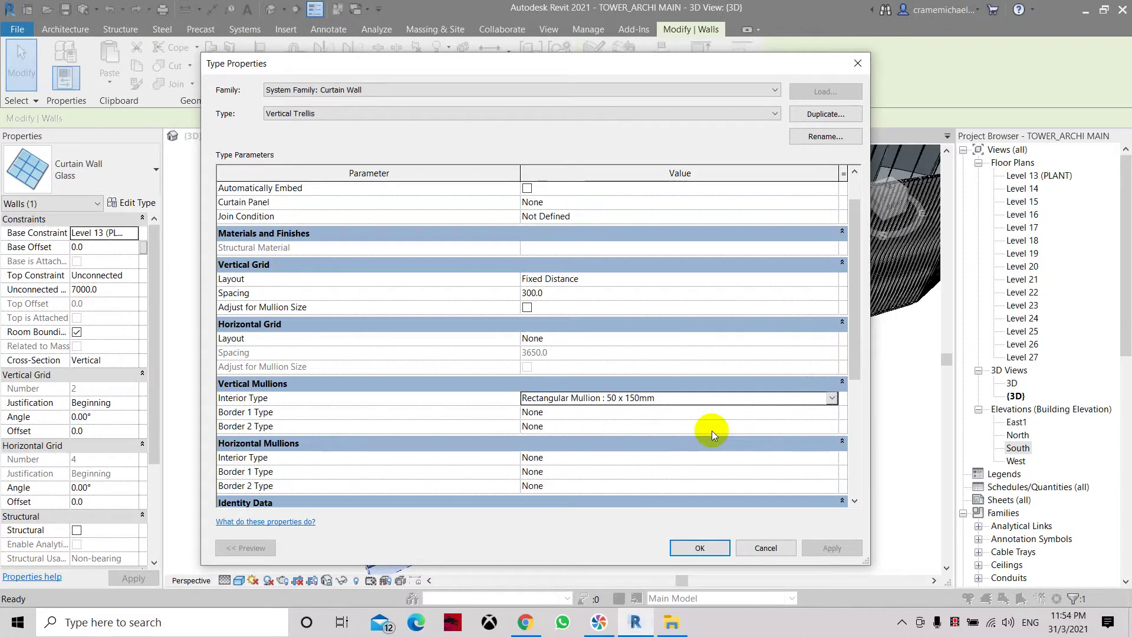
Set vertical and horizontal Border 1 and 2 mullions to Rectangular 50 x 150mm and apply.
click(830, 416)
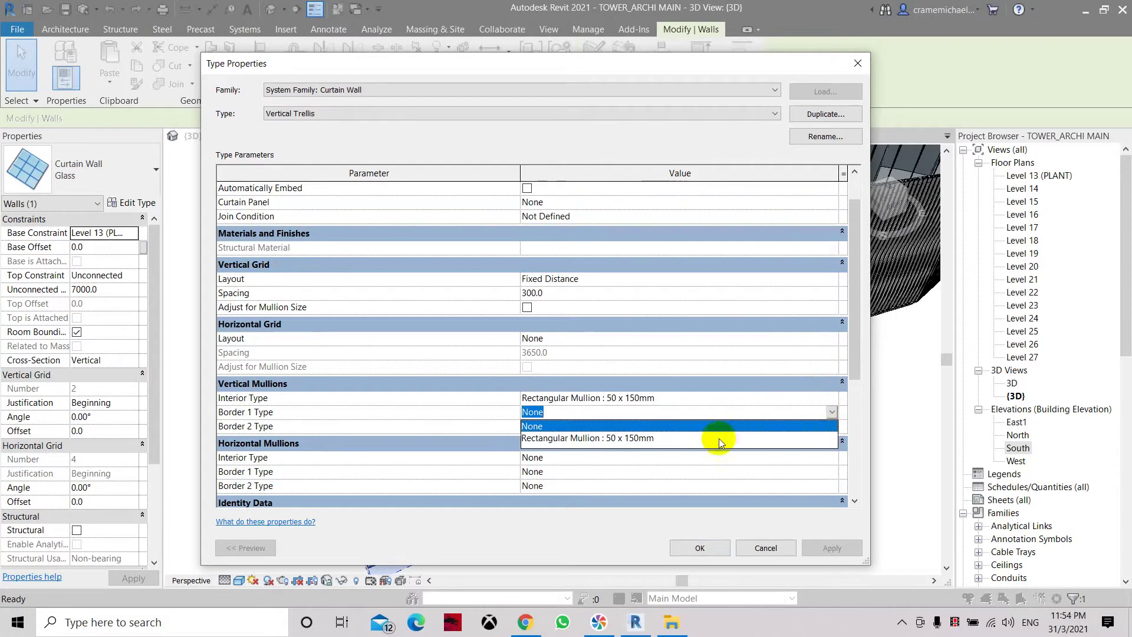
click(713, 440)
click(831, 427)
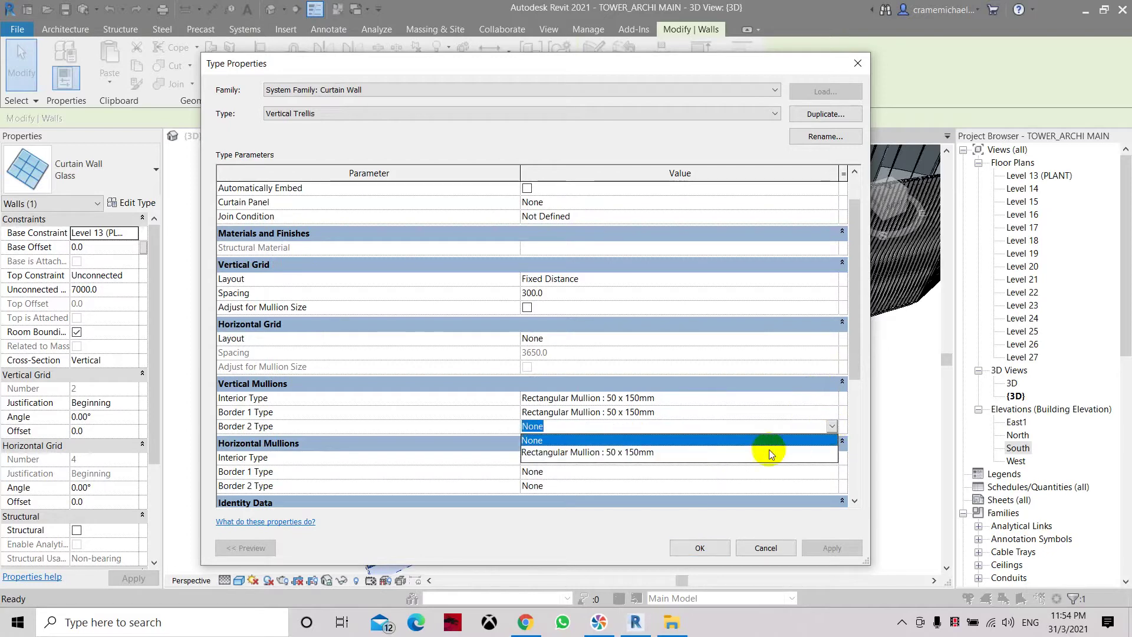
click(686, 454)
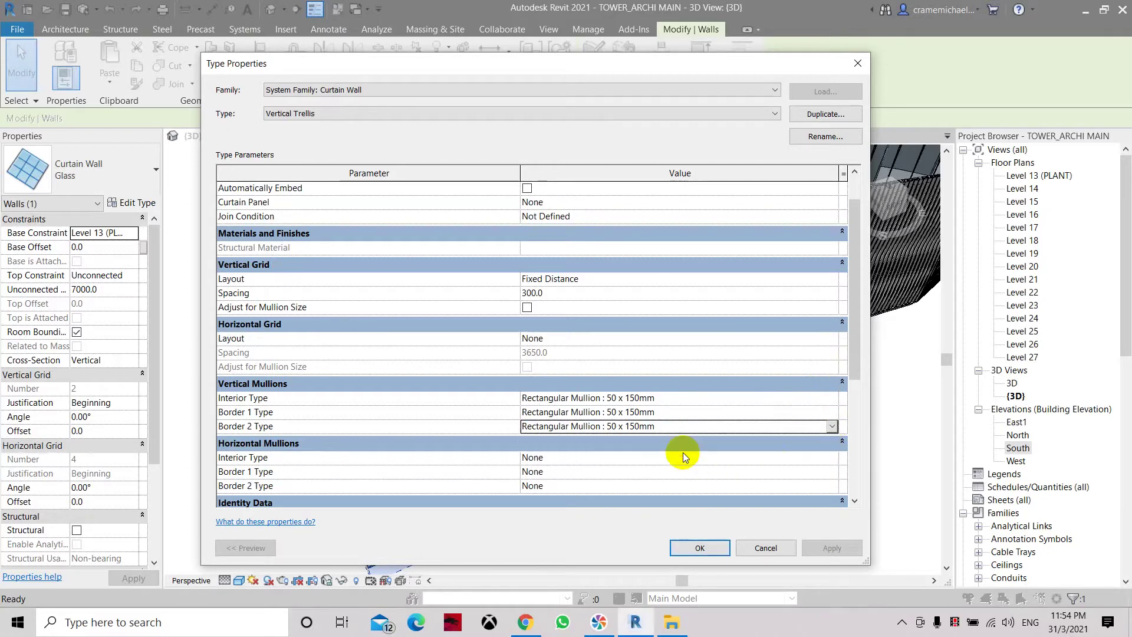
scroll(752, 431, down, 1)
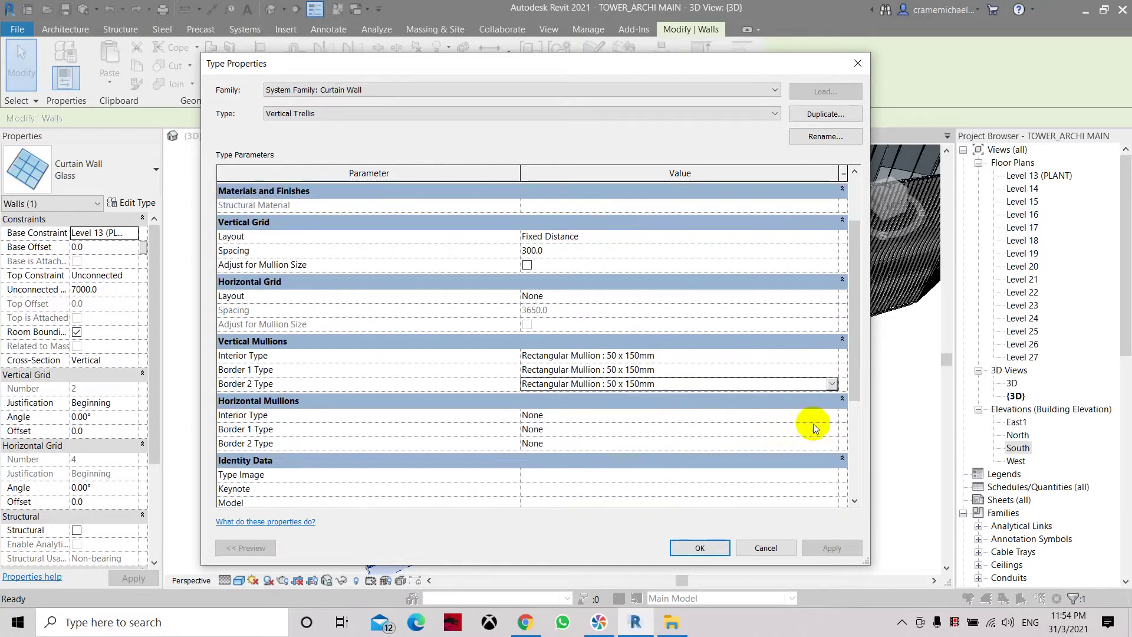
click(830, 426)
click(782, 462)
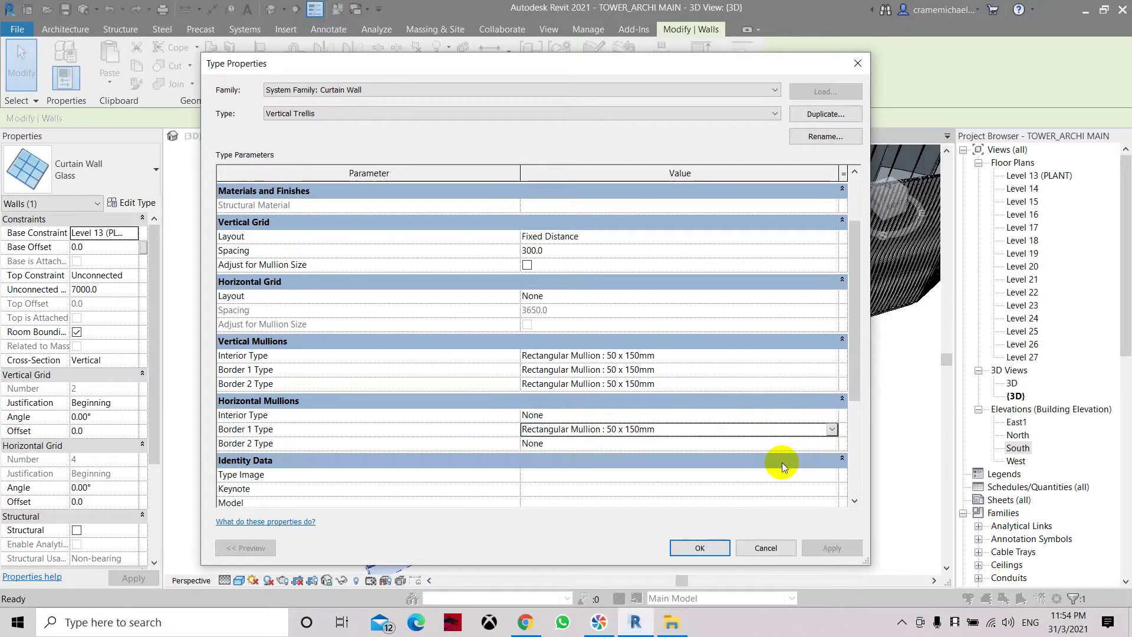
click(822, 448)
click(832, 447)
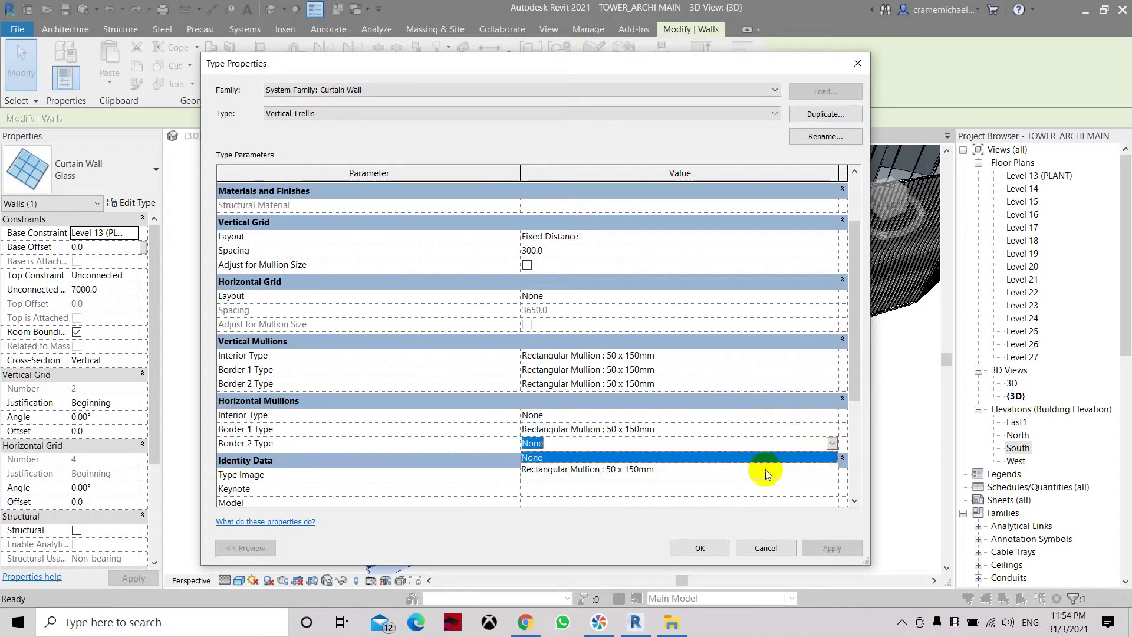
click(733, 469)
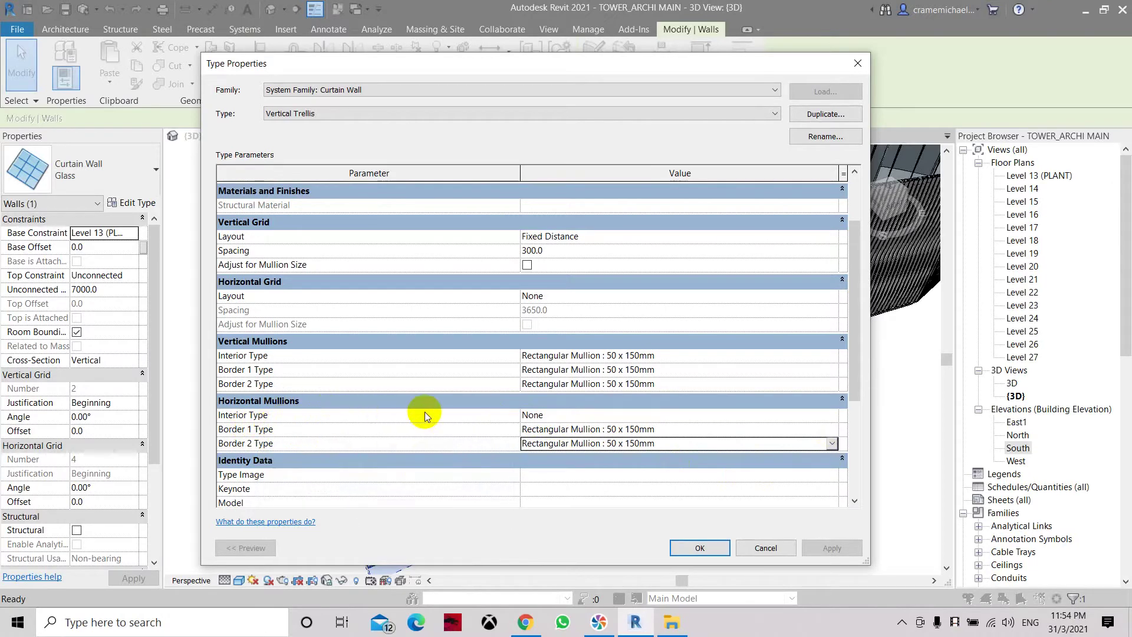
click(701, 548)
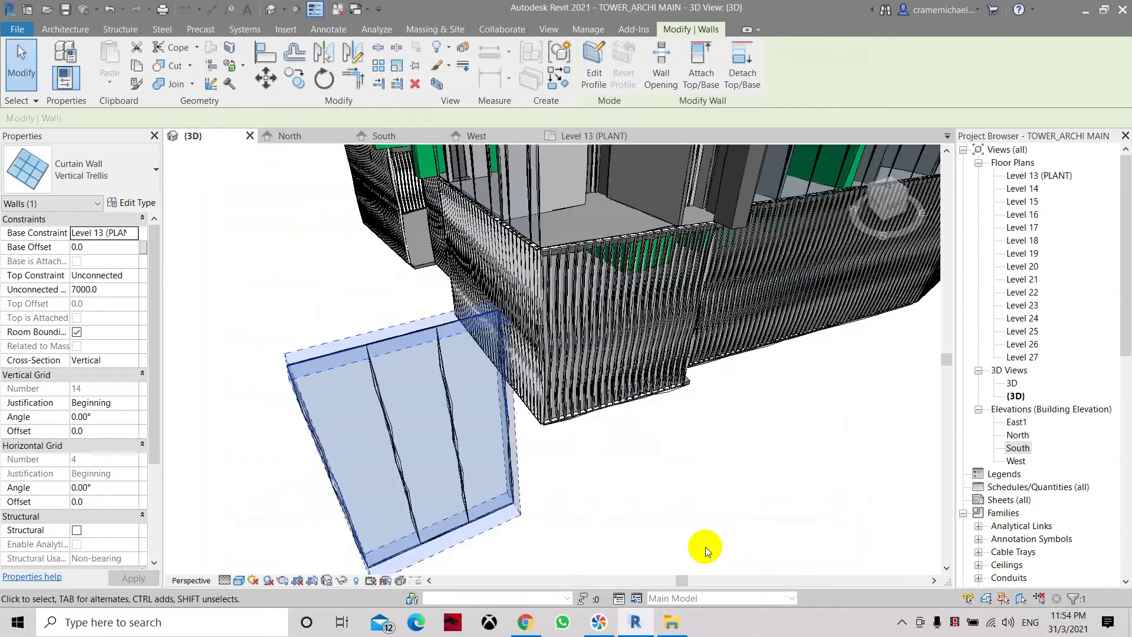
Pan and orbit around the new Vertical Trellis wall, then select it again.
click(645, 461)
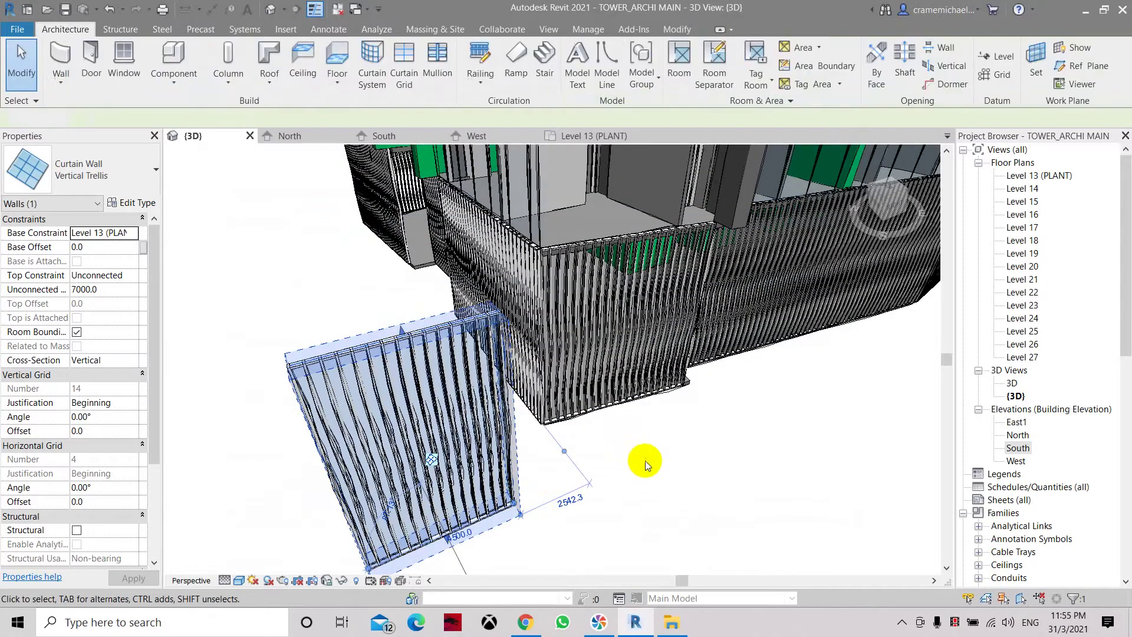
middle_drag(625, 474, 538, 430)
drag(890, 207, 879, 168)
shift+middle_drag(580, 469, 792, 274)
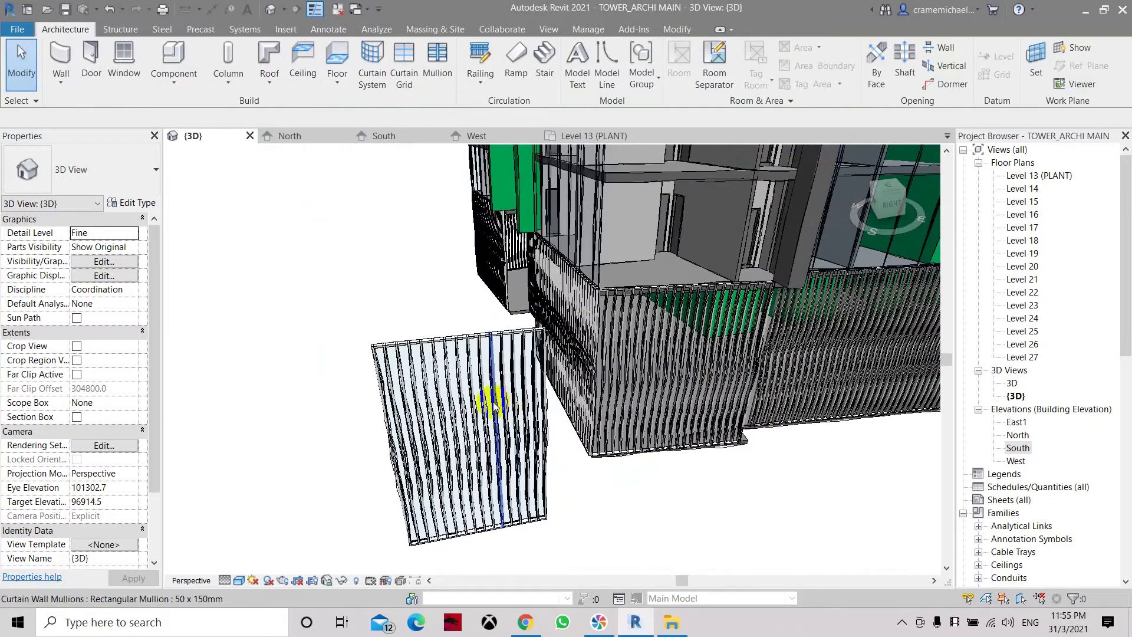
click(369, 383)
scroll(361, 397, up, 2)
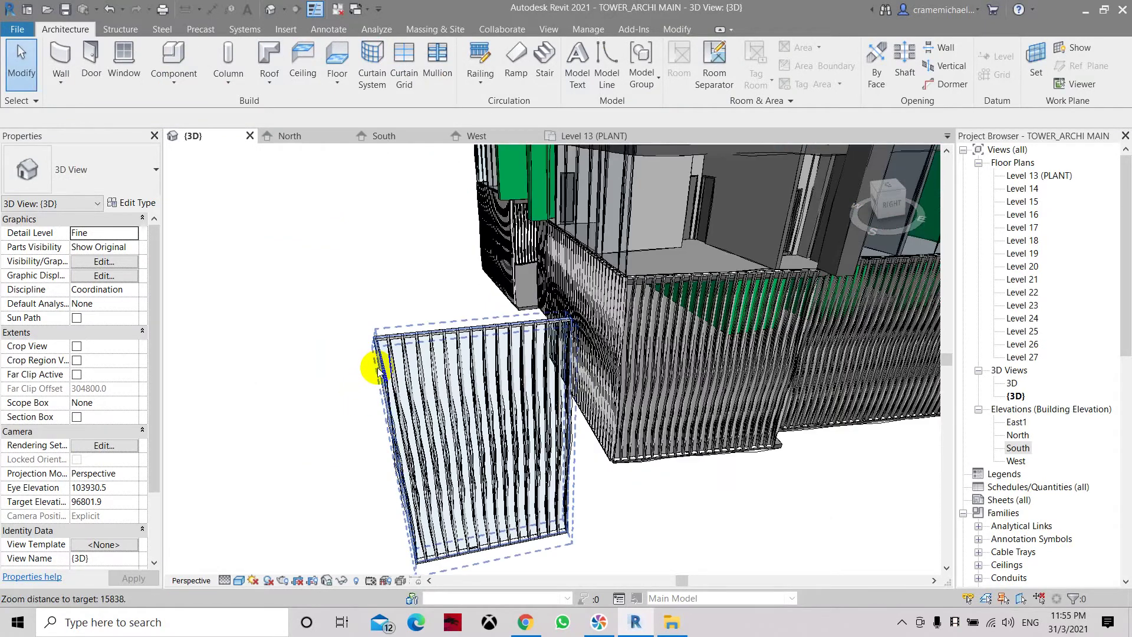
click(376, 370)
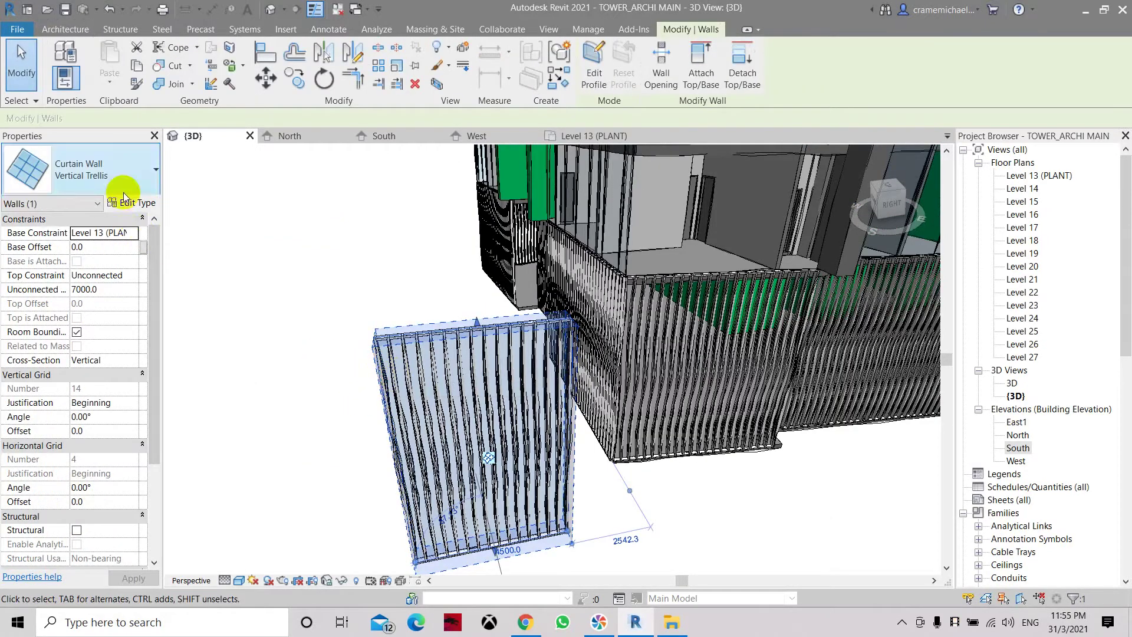
click(121, 181)
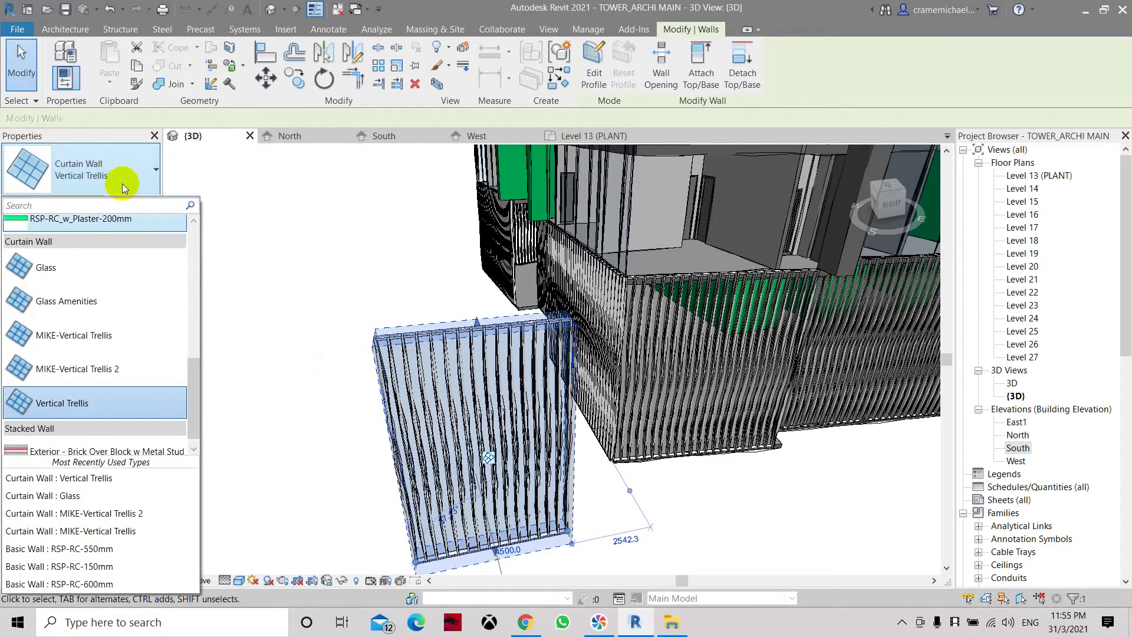
click(122, 183)
click(140, 206)
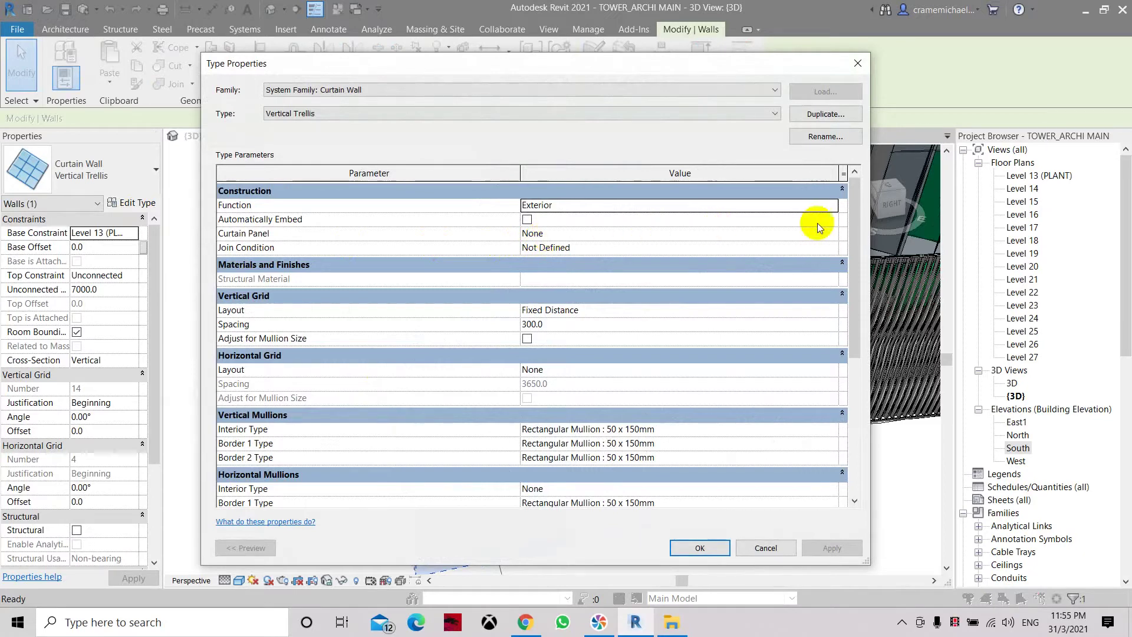
click(830, 233)
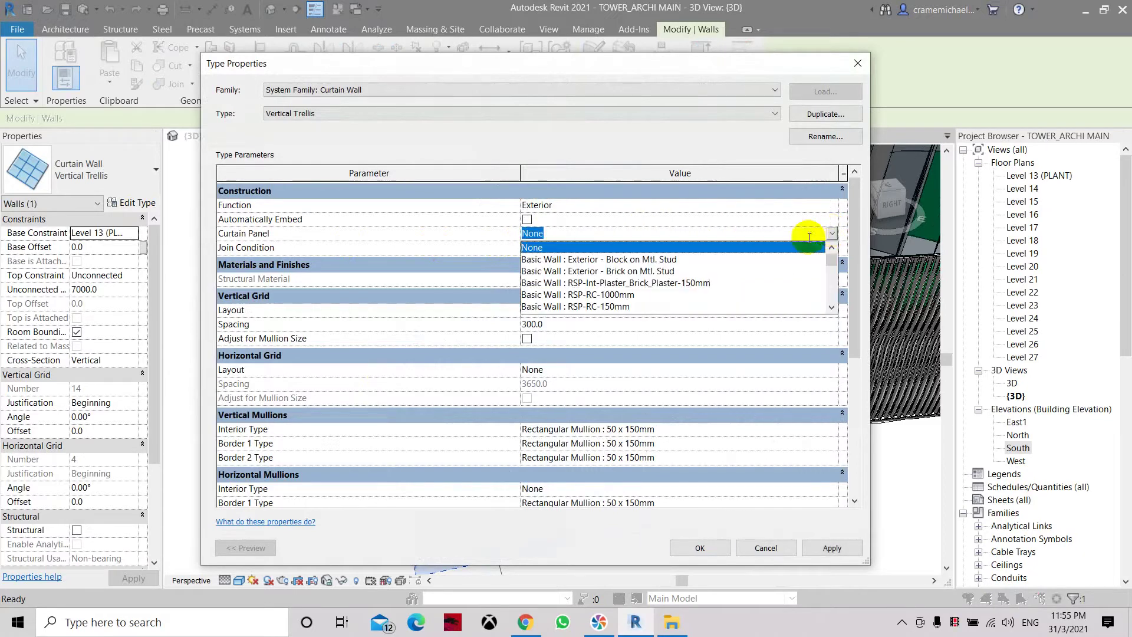
scroll(595, 311, down, 5)
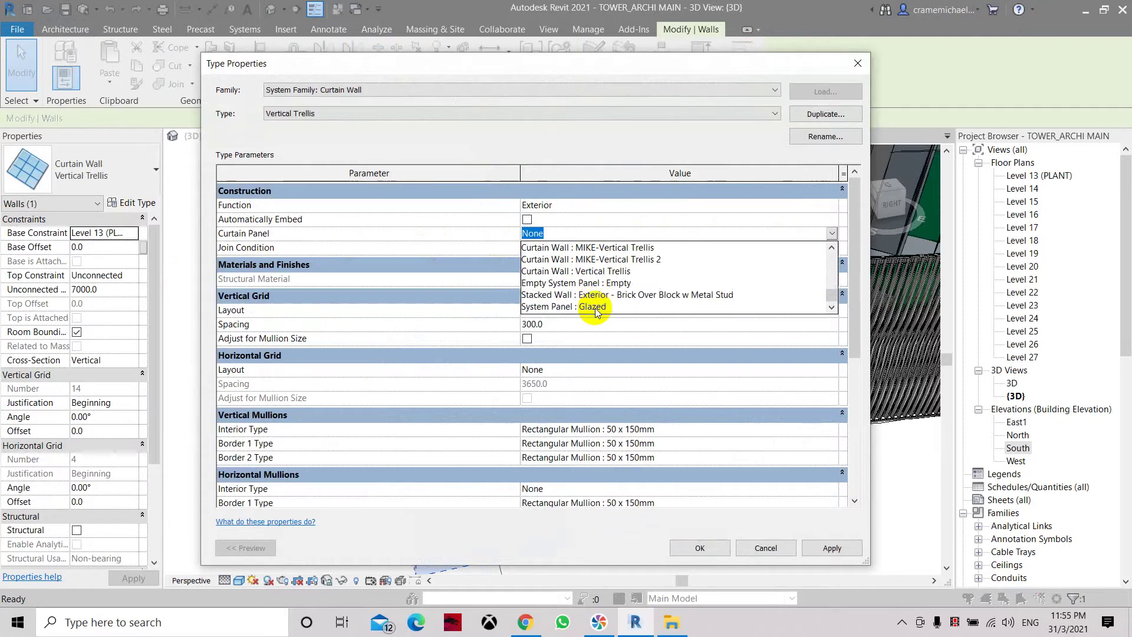
scroll(596, 310, up, 1)
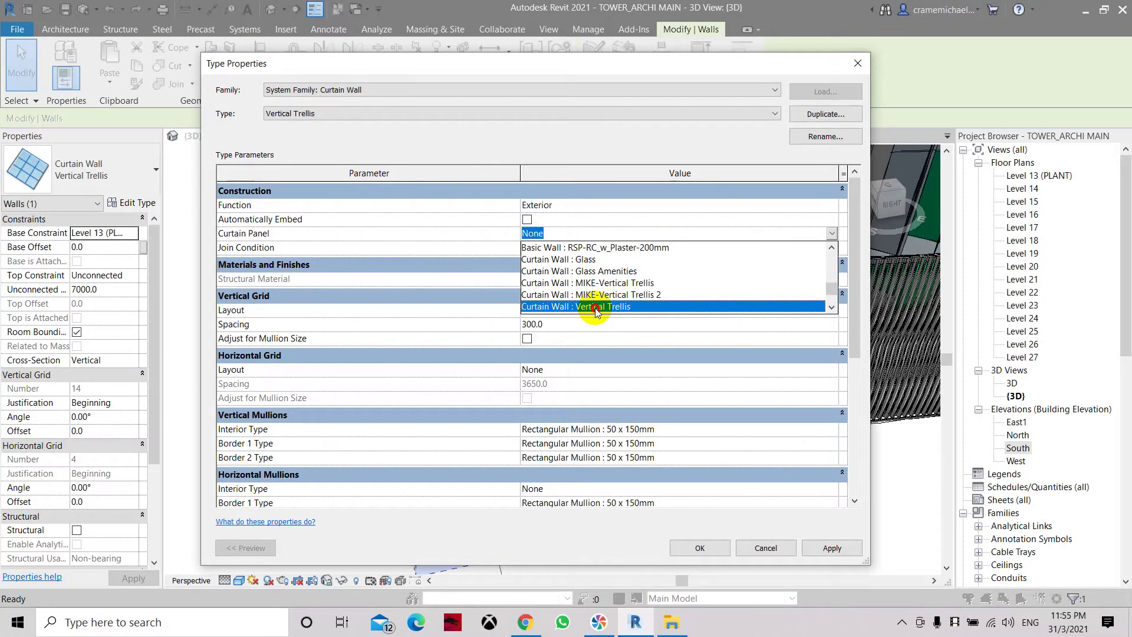
click(596, 307)
click(656, 321)
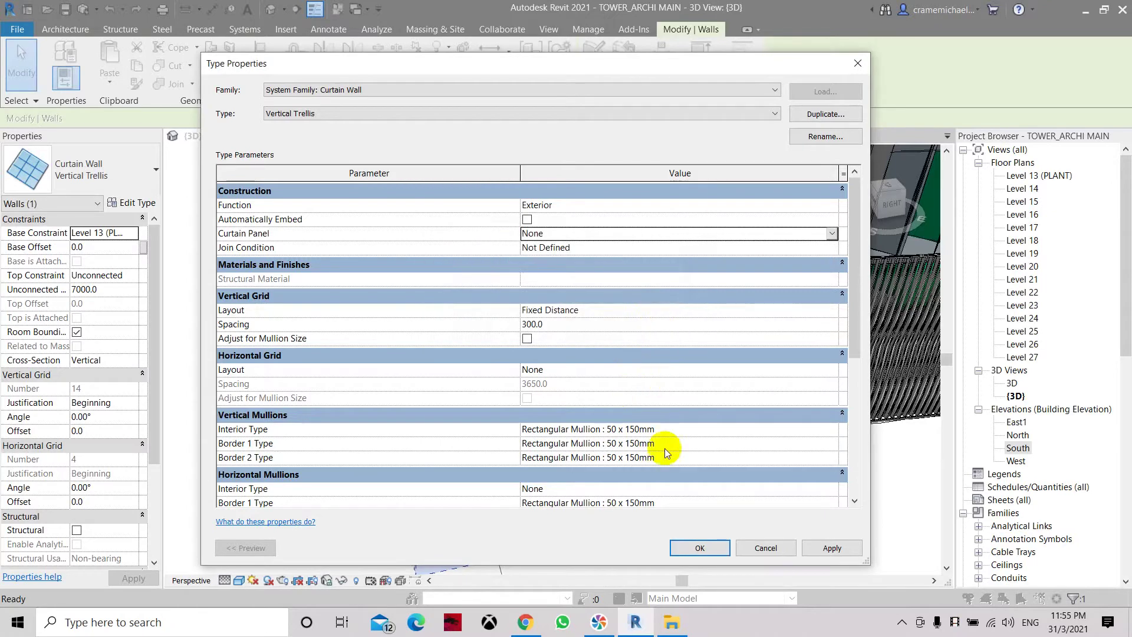
click(823, 548)
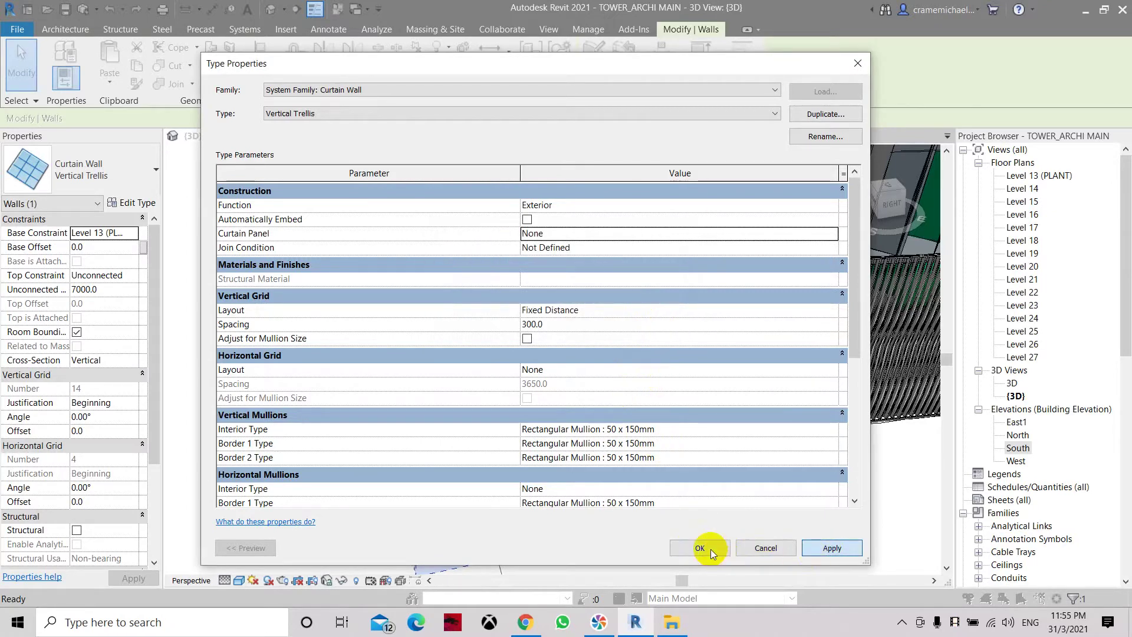
click(702, 549)
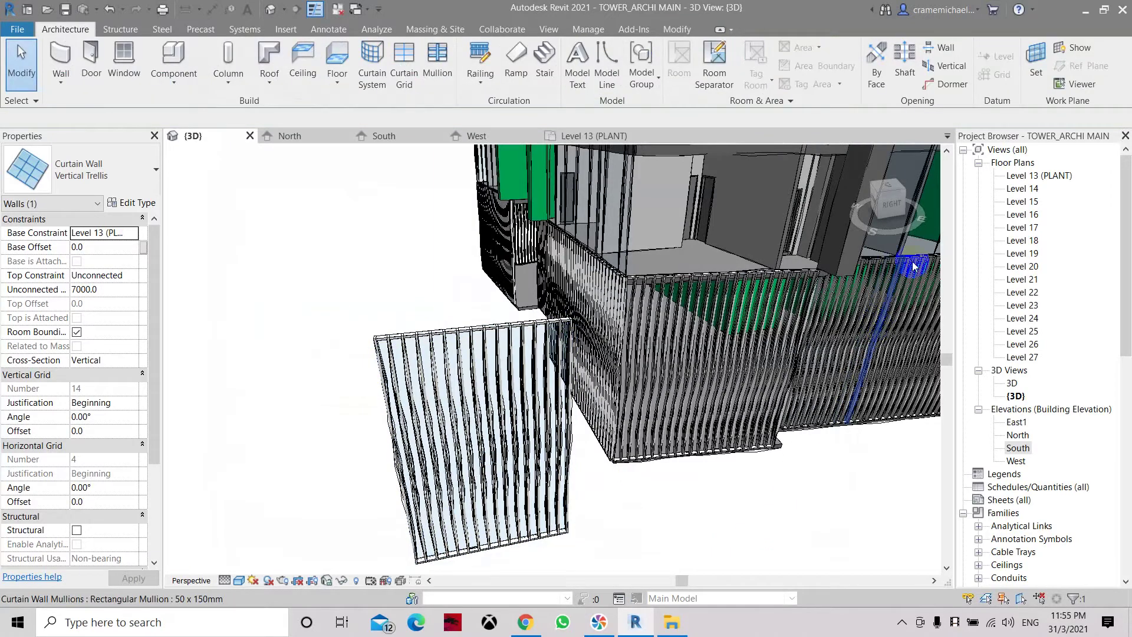
Tab-select a glazed panel and change it to the Curtain Wall: Vertical Trellis type.
drag(888, 196, 915, 184)
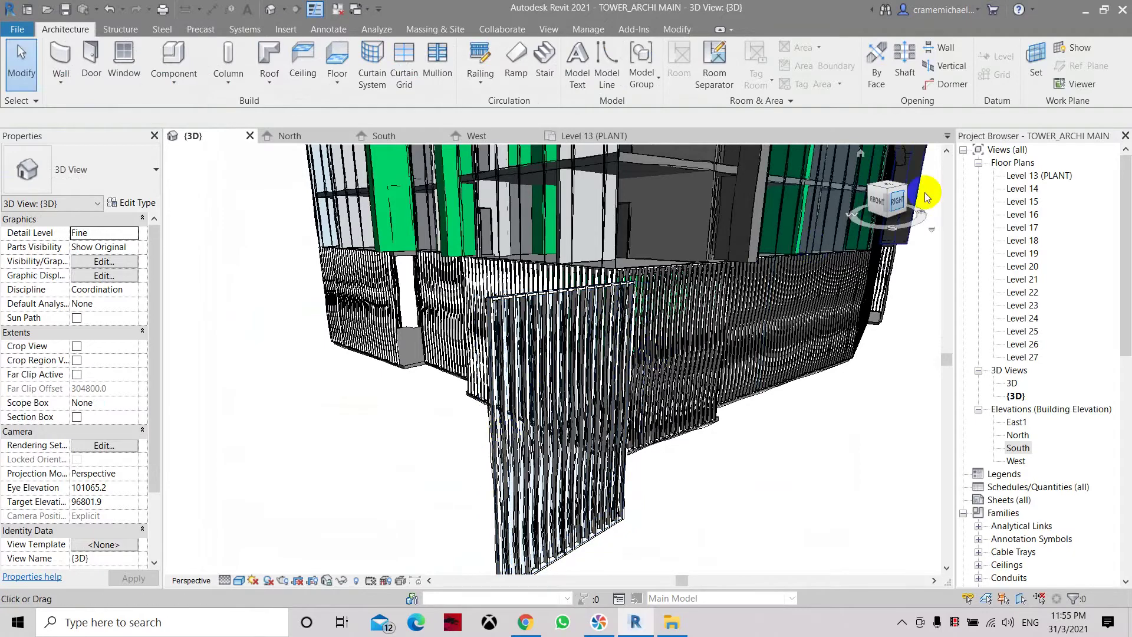
drag(890, 204, 846, 224)
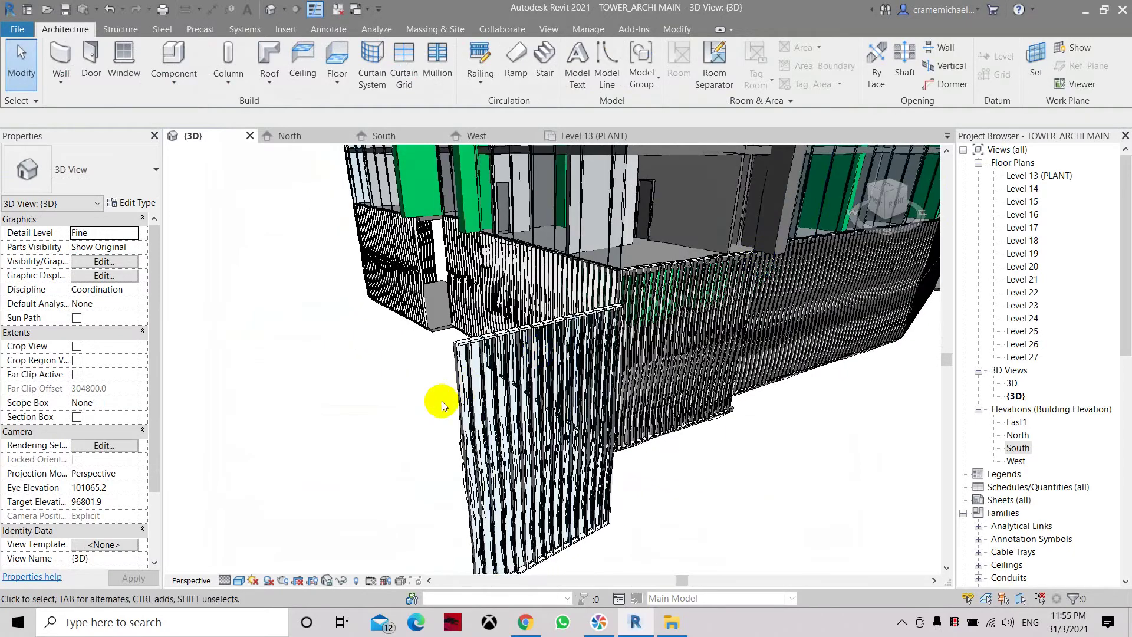
key(Tab)
click(464, 377)
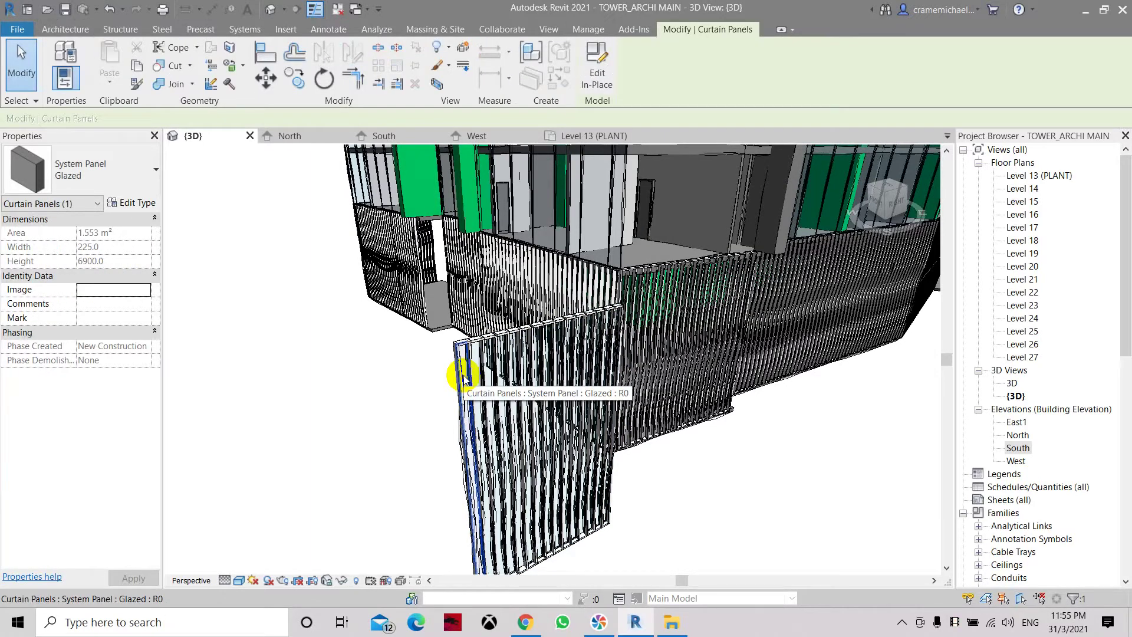
scroll(479, 374, up, 3)
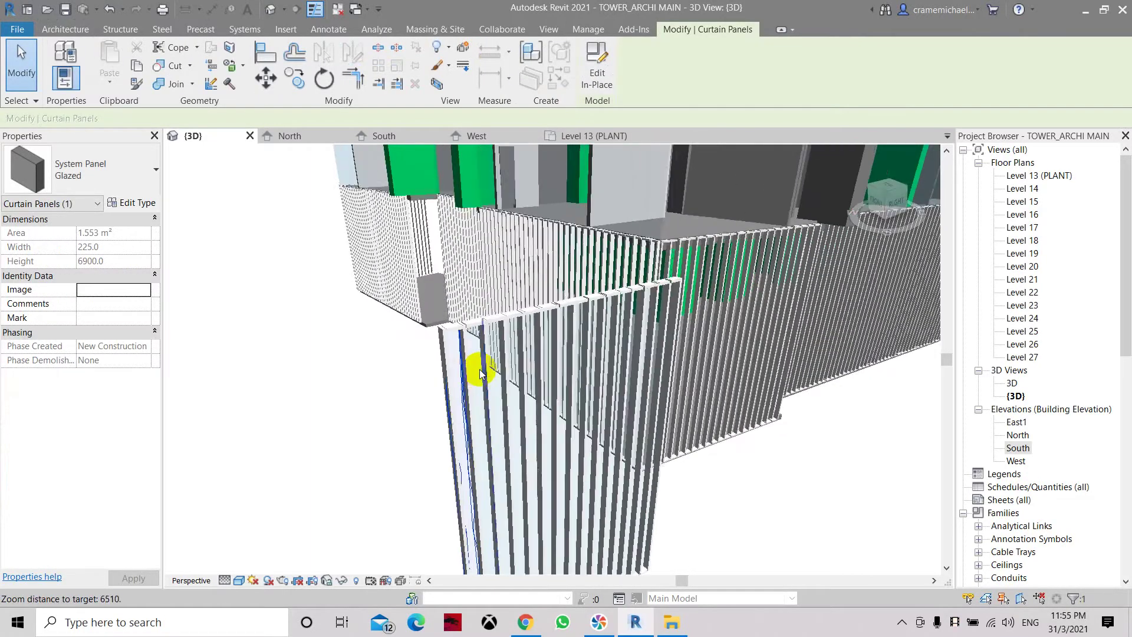
scroll(478, 374, up, 1)
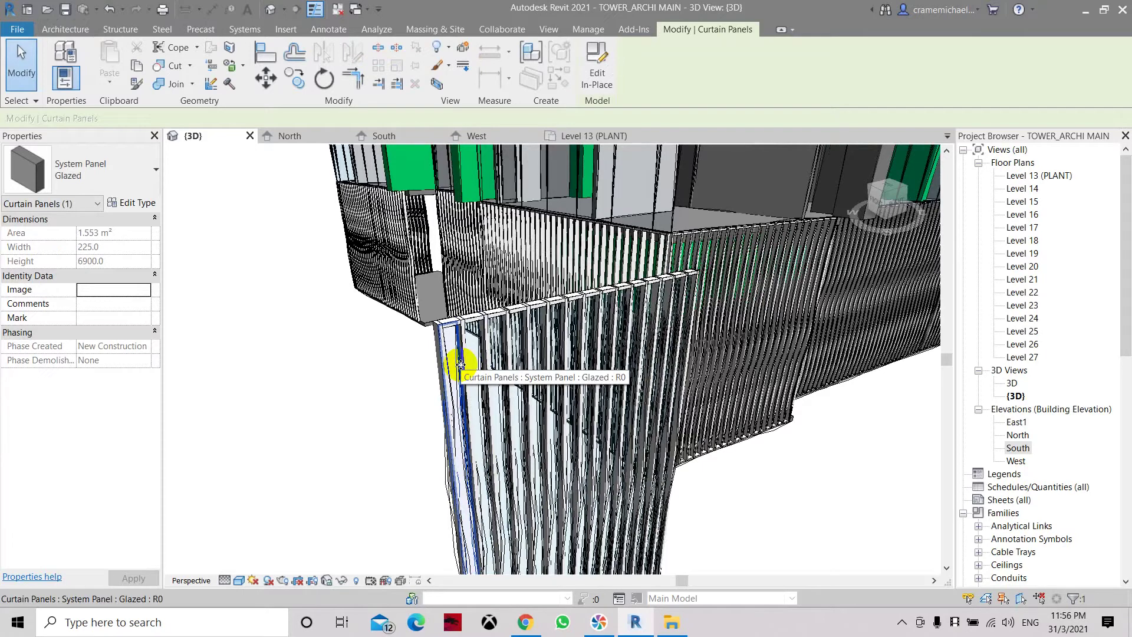
click(140, 171)
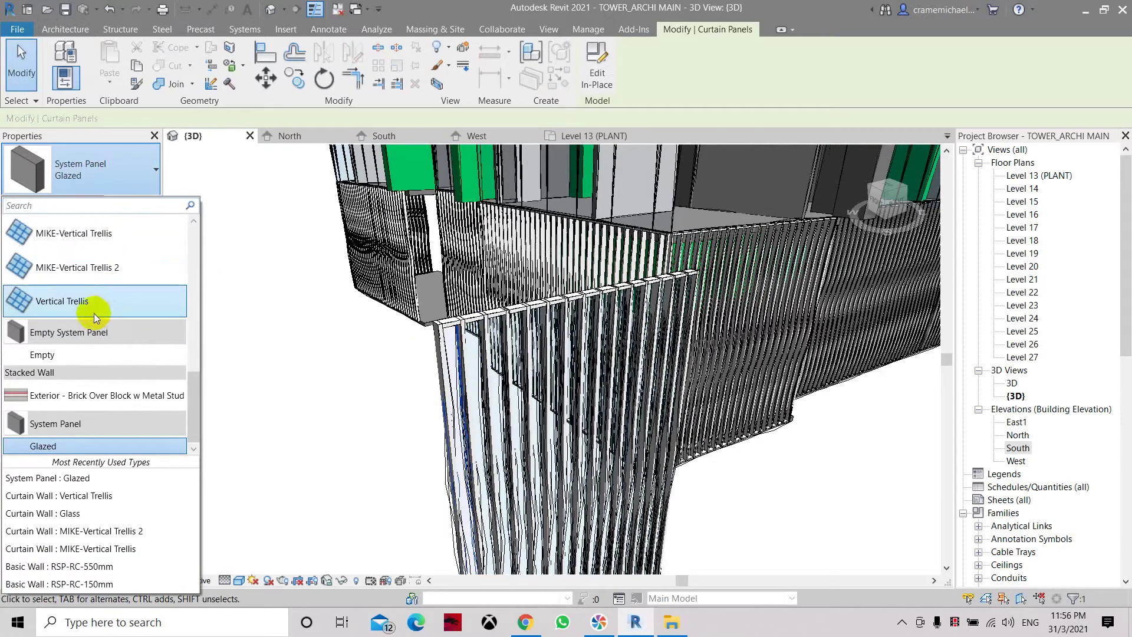
click(93, 310)
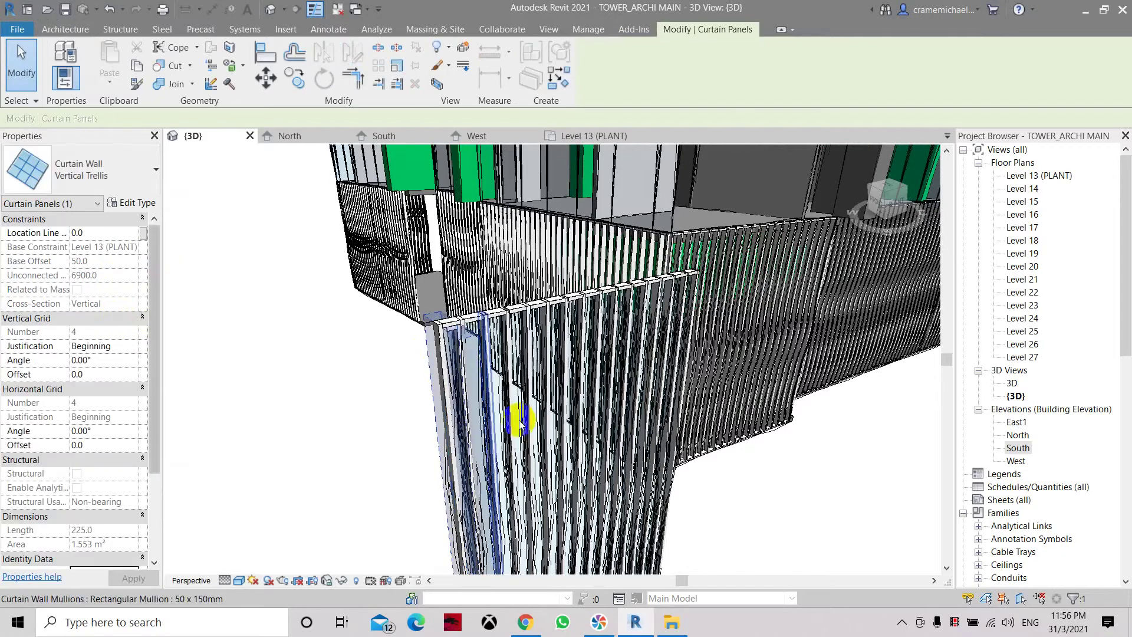
Orbit the view and select the new nested Vertical Trellis panel.
key(Escape)
shift+middle_drag(372, 336, 374, 404)
click(342, 315)
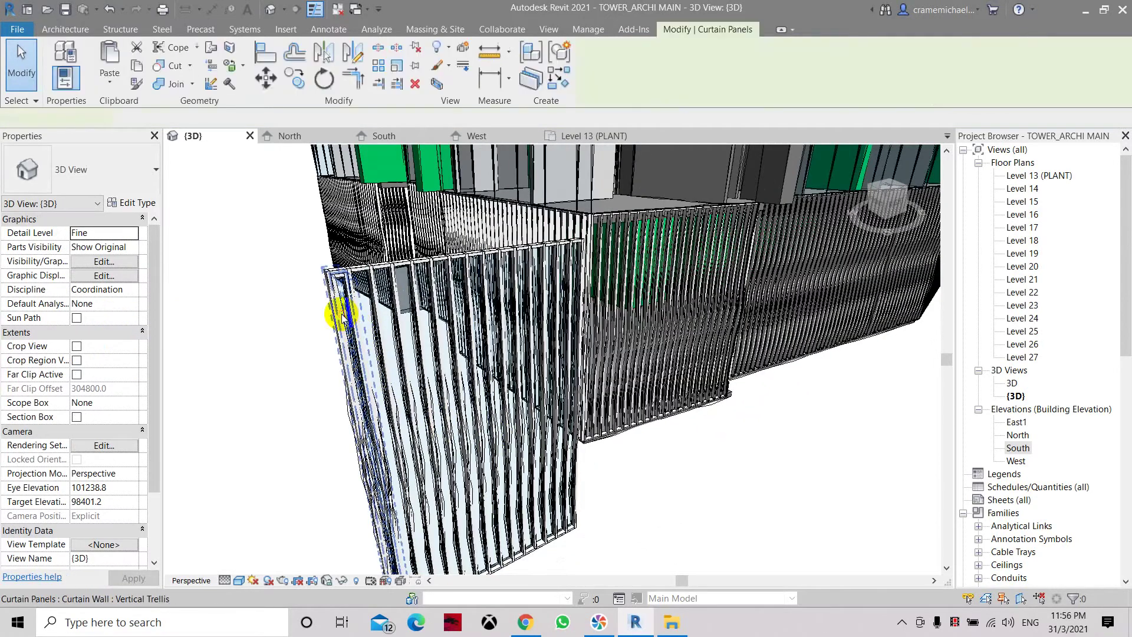
Set the Vertical Trellis type's Curtain Panel to System Panel : Glazed, then deselect.
click(137, 203)
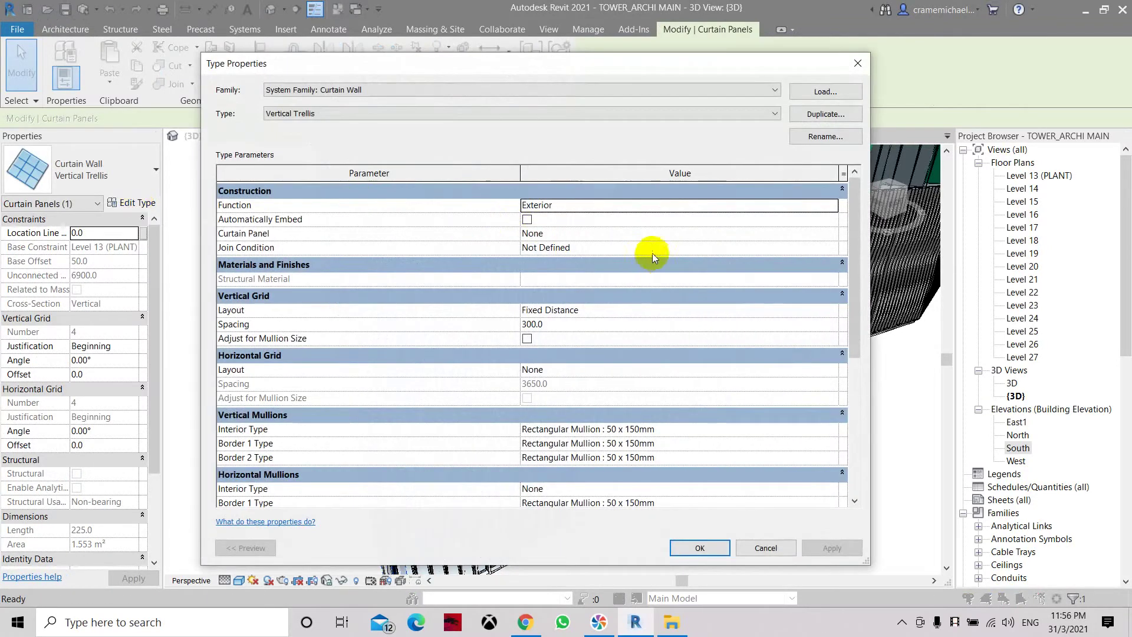
click(815, 235)
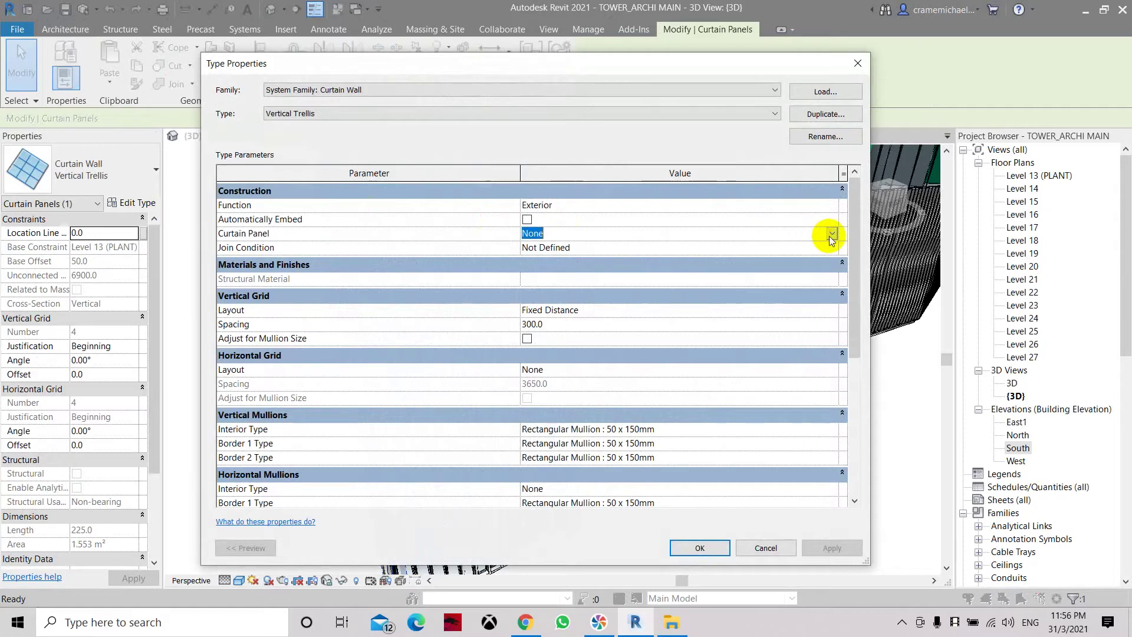
click(831, 235)
scroll(677, 302, down, 5)
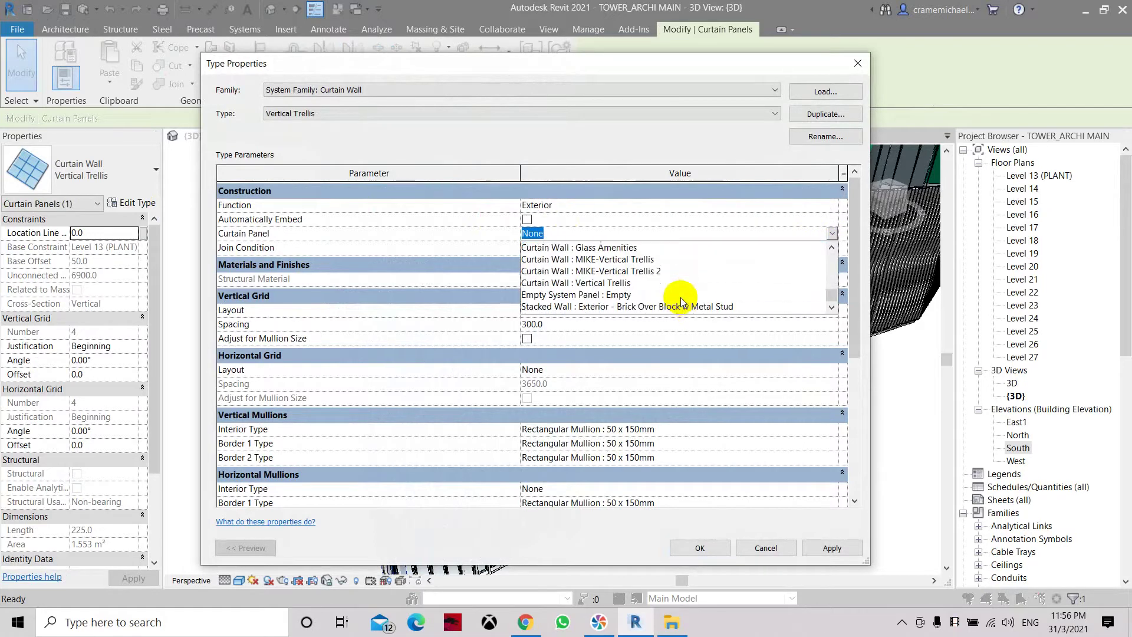
click(597, 306)
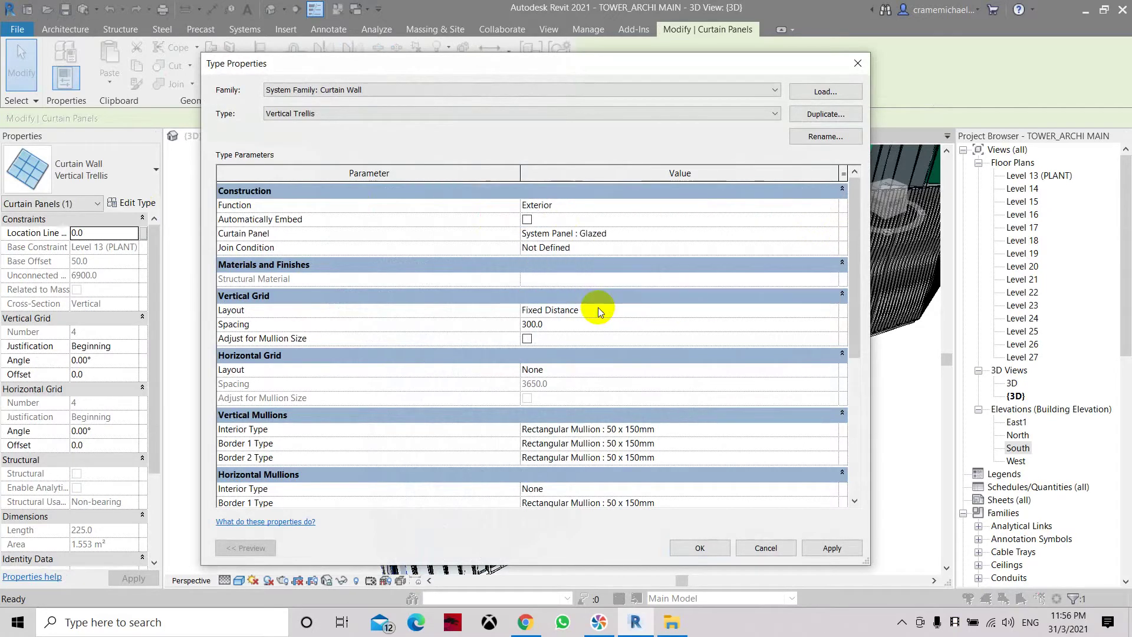
click(705, 550)
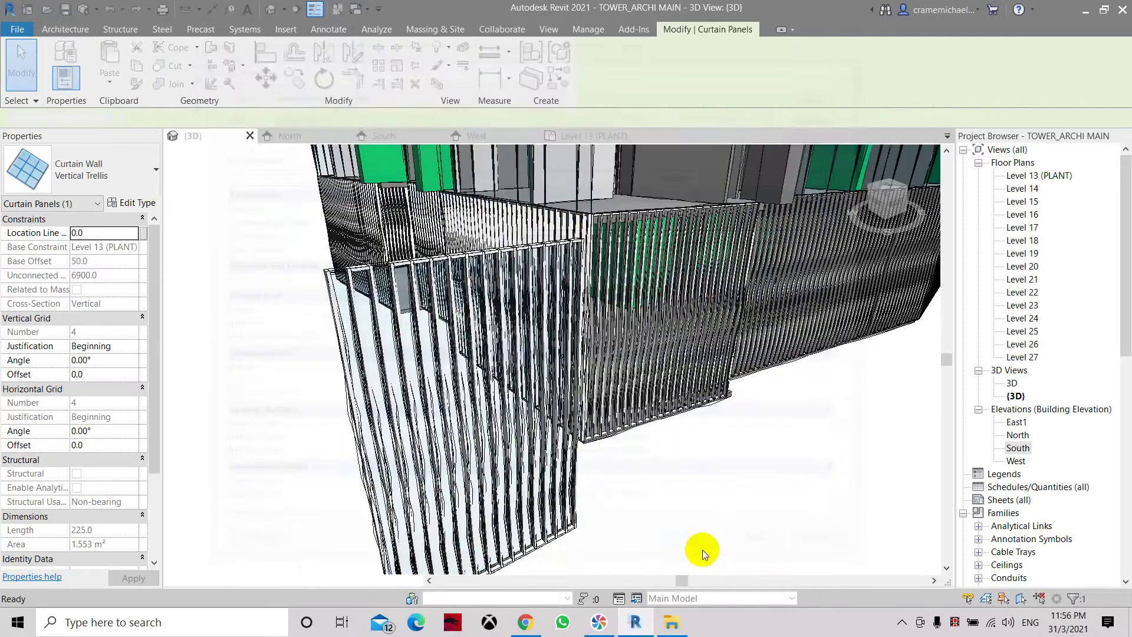
click(678, 540)
middle_drag(640, 489, 424, 383)
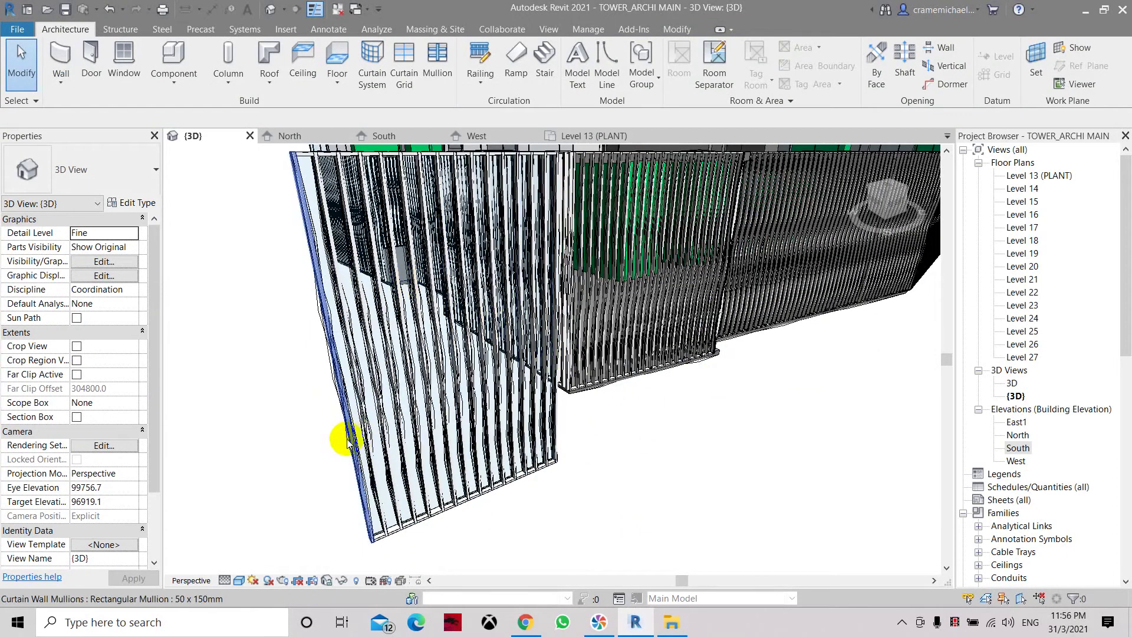
Select the trellis wall and switch its type's Curtain Panel to Empty System Panel : Empty.
click(384, 558)
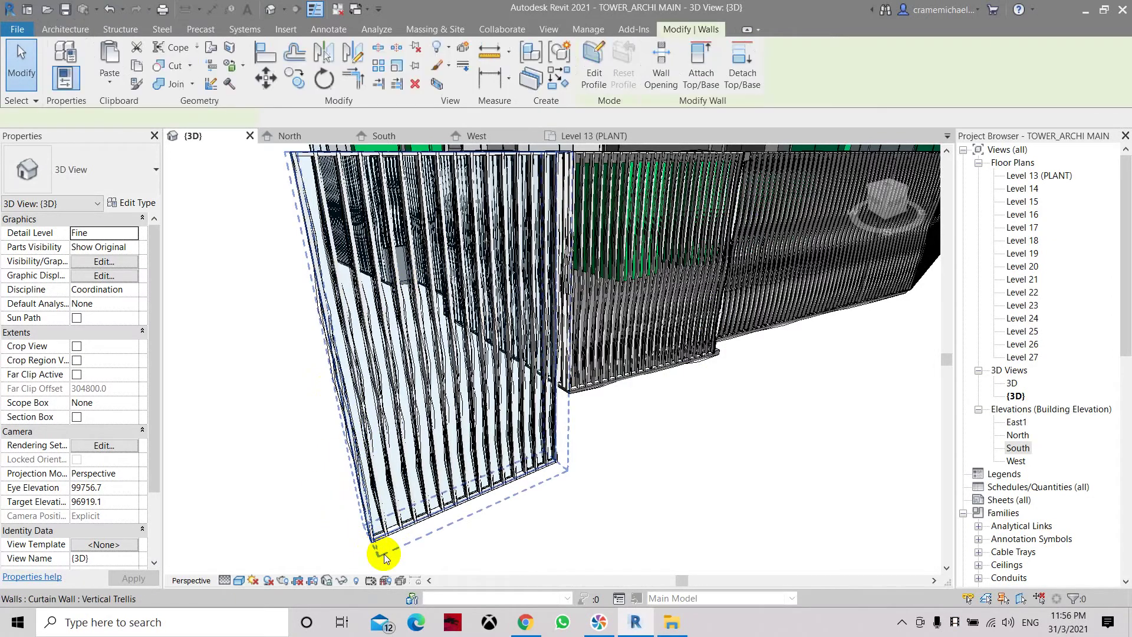
click(130, 204)
click(825, 234)
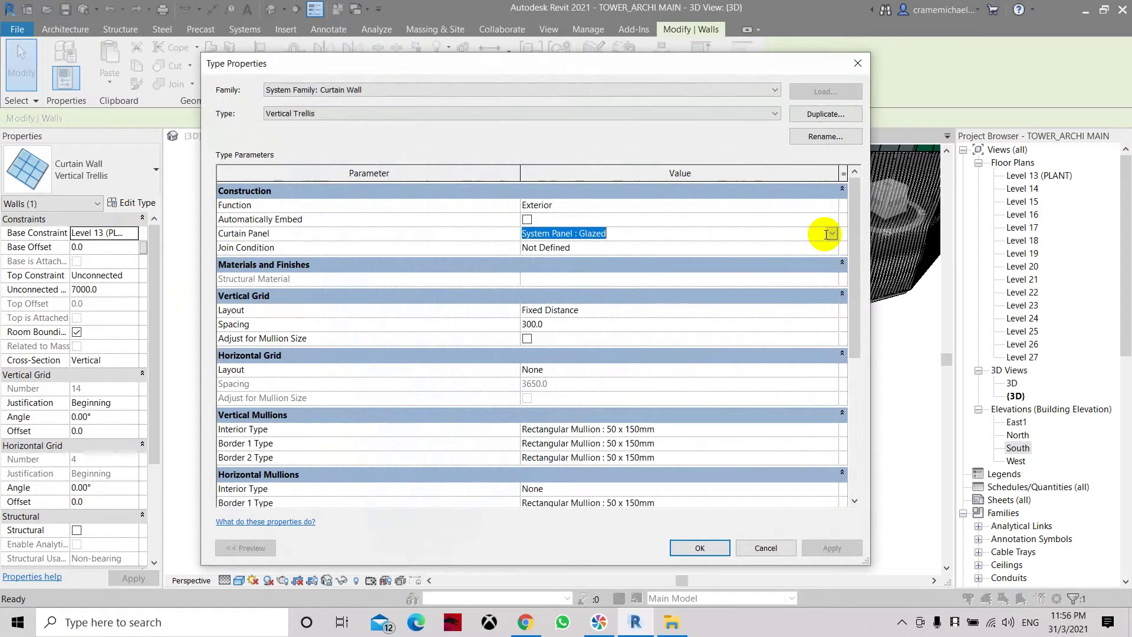
click(831, 233)
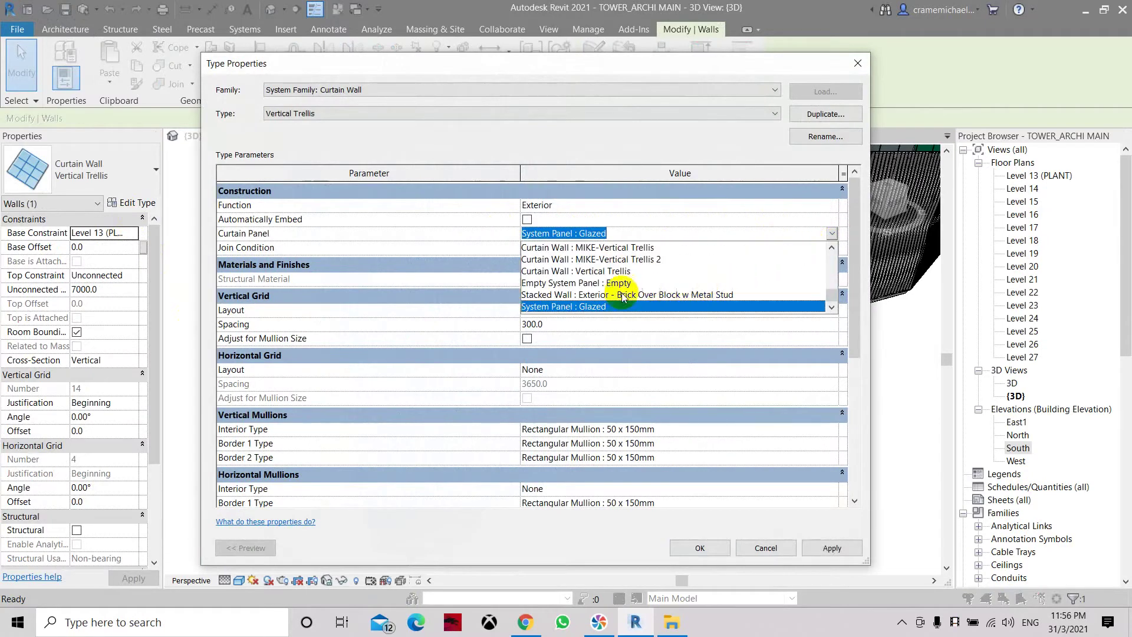
click(571, 283)
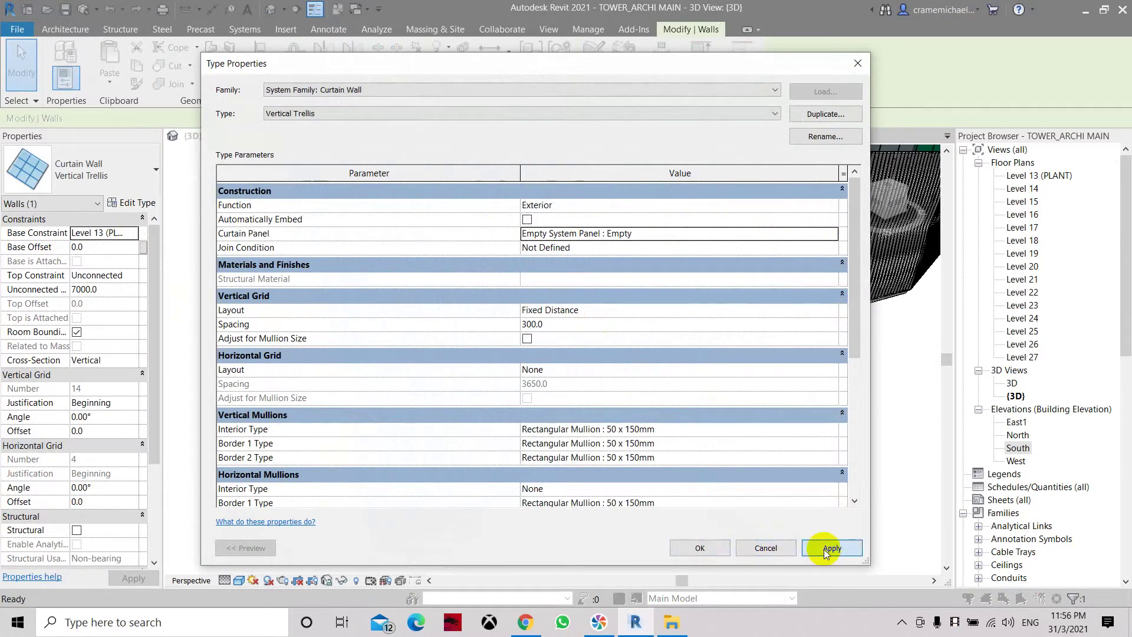
click(721, 554)
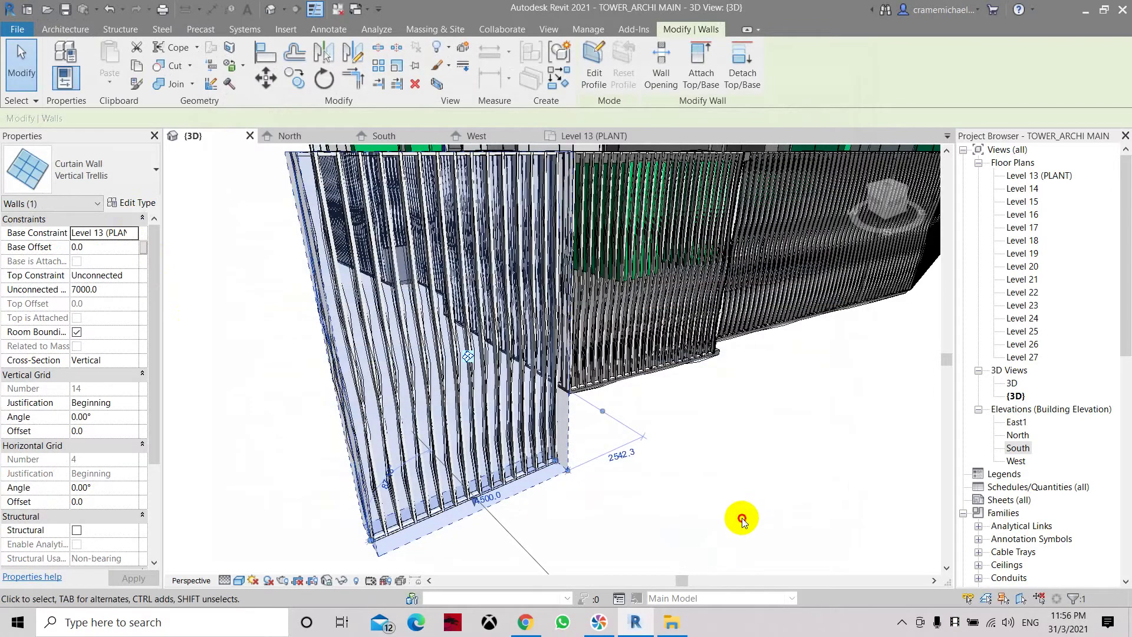
click(741, 517)
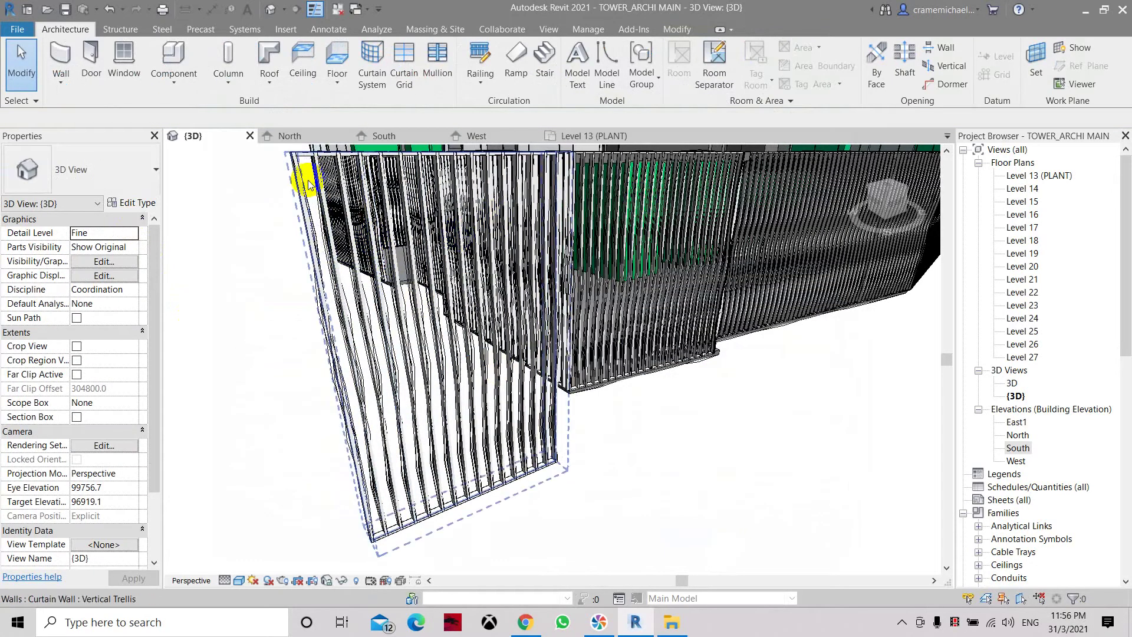
click(875, 210)
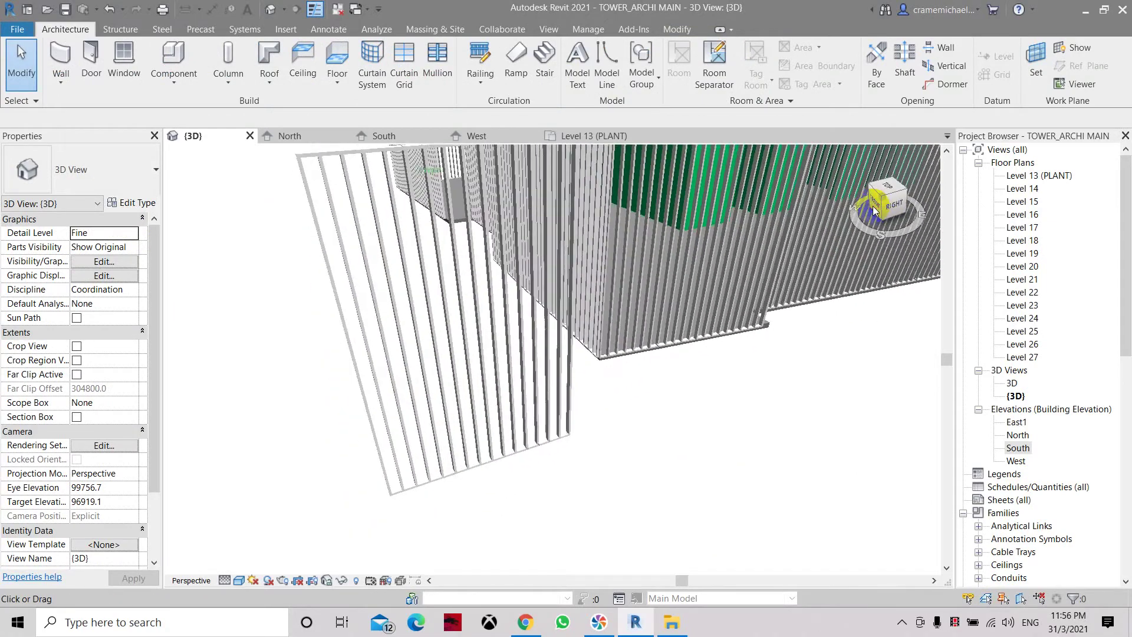
shift+middle_drag(560, 247, 767, 247)
scroll(831, 224, down, 2)
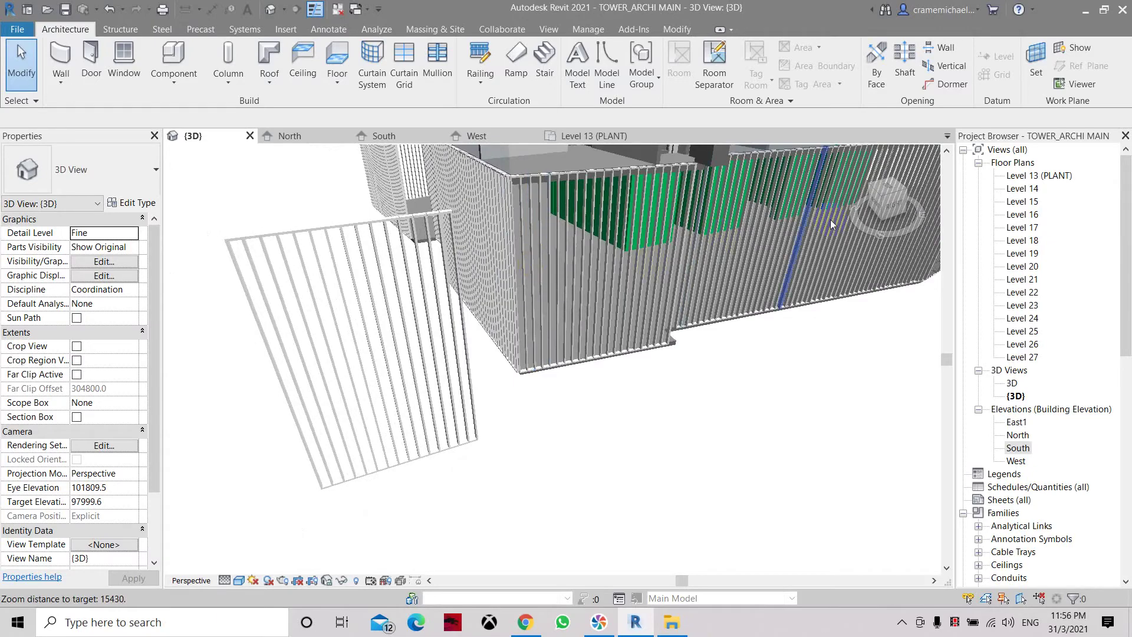
click(889, 198)
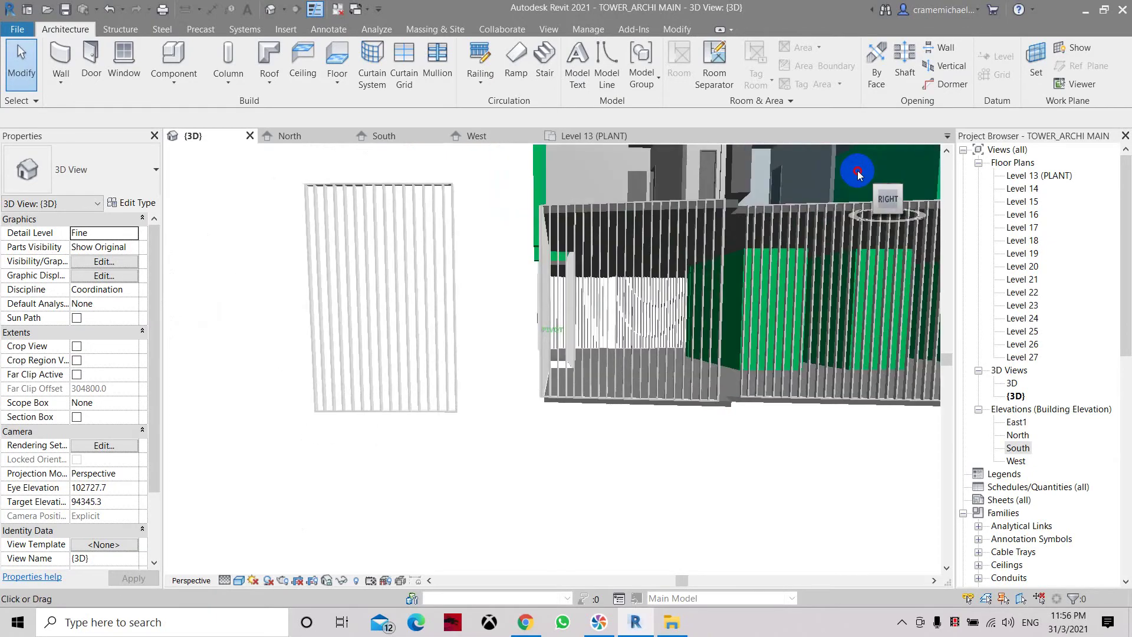
drag(858, 174, 927, 186)
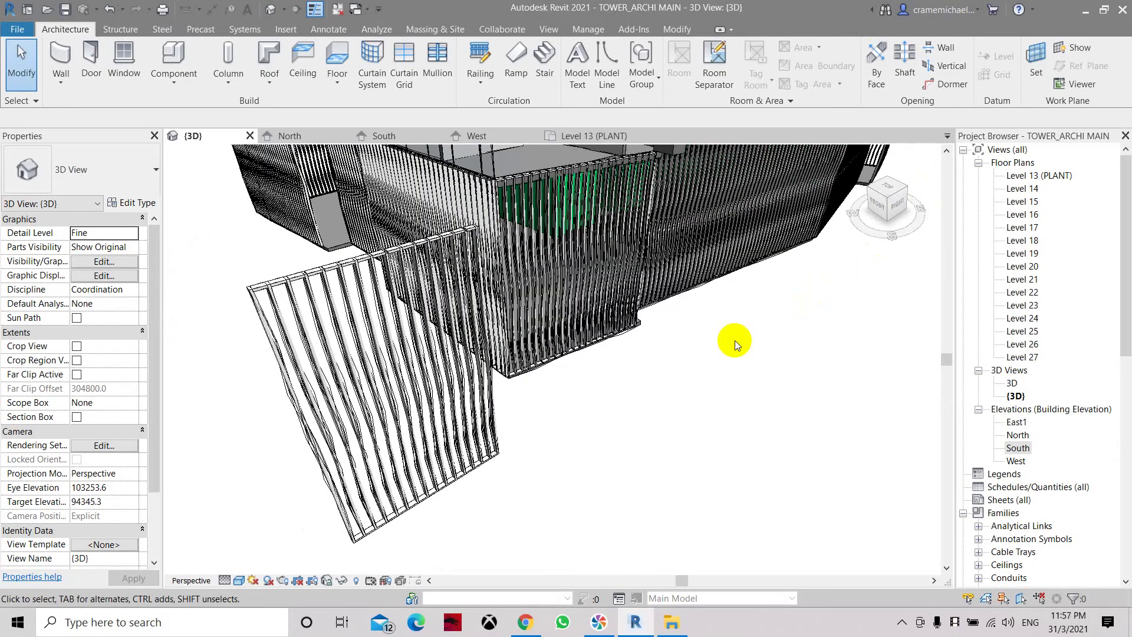
scroll(734, 341, down, 3)
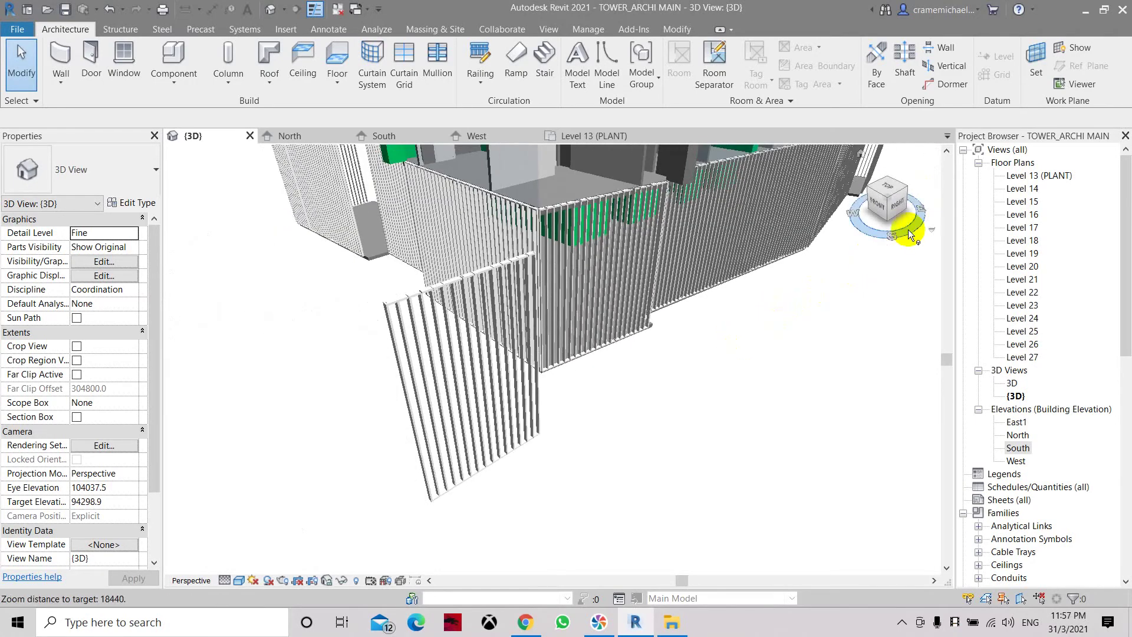
drag(900, 208, 878, 199)
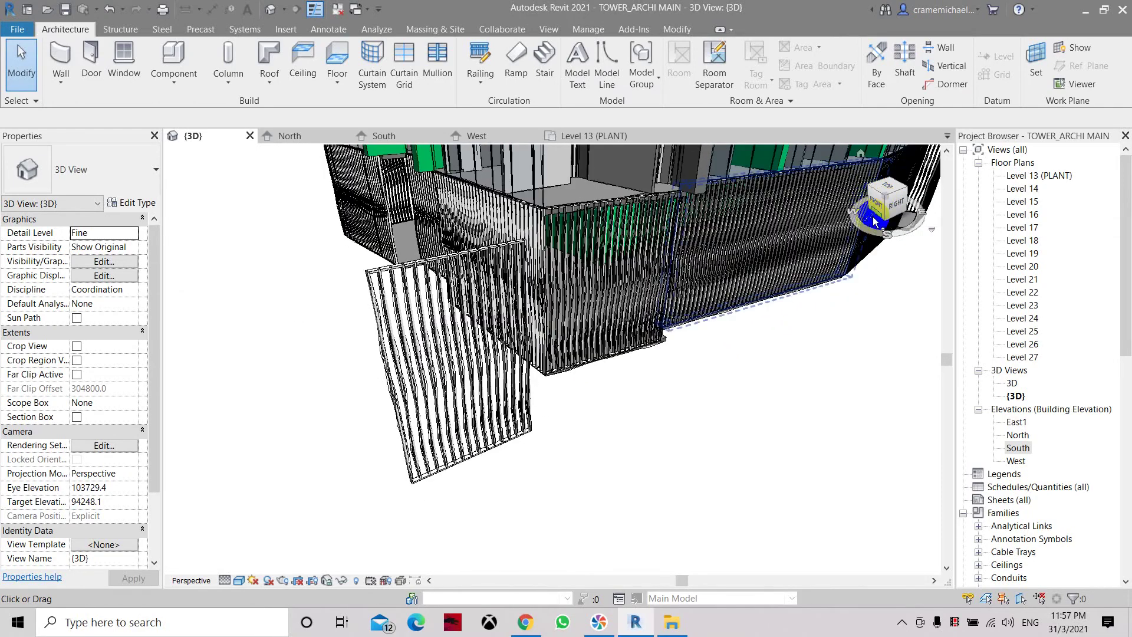